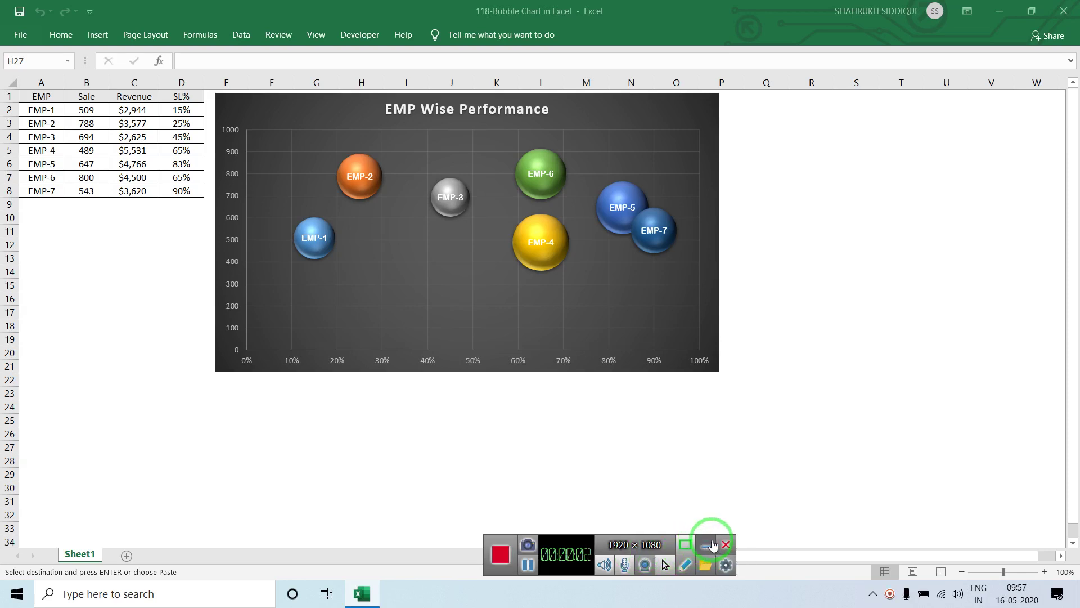
Inspect EMP-6's sale and revenue cells, the bubble chart, and the Sale column B1:B9.
left_click(713, 544)
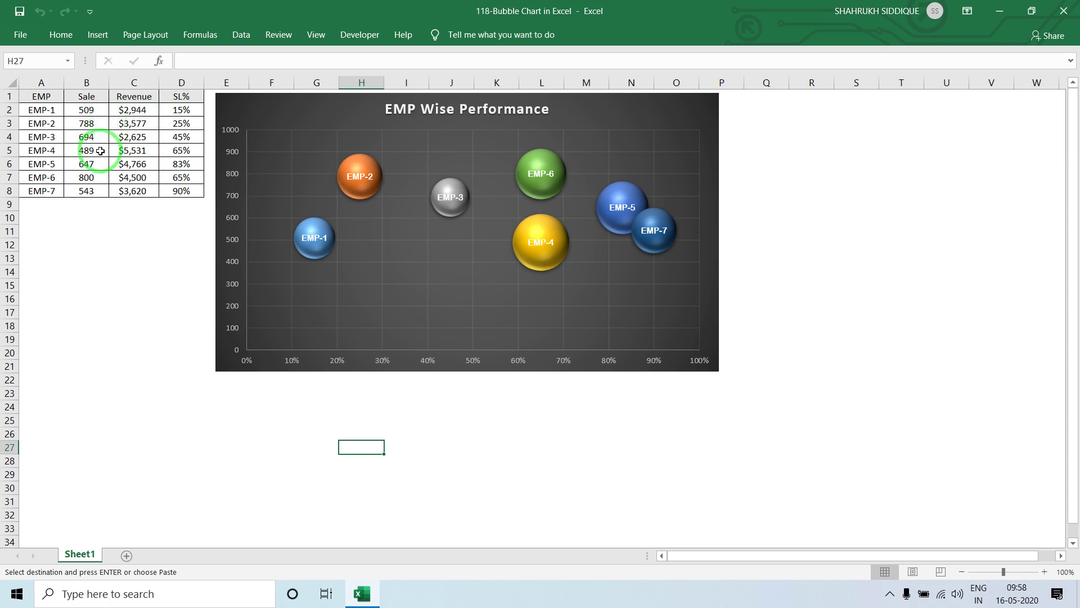
left_click(94, 176)
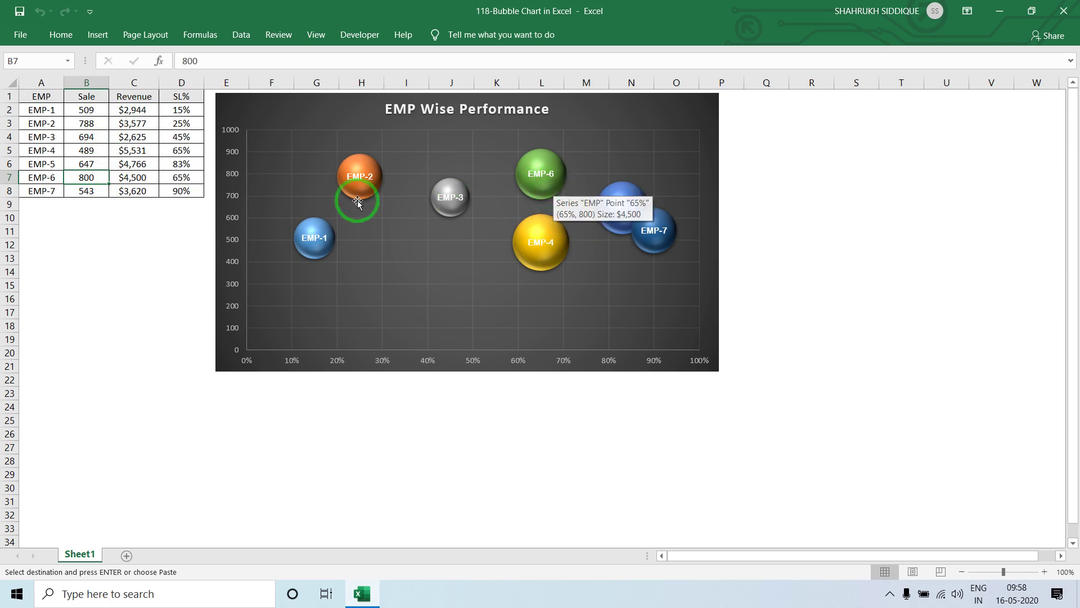
left_click(147, 179)
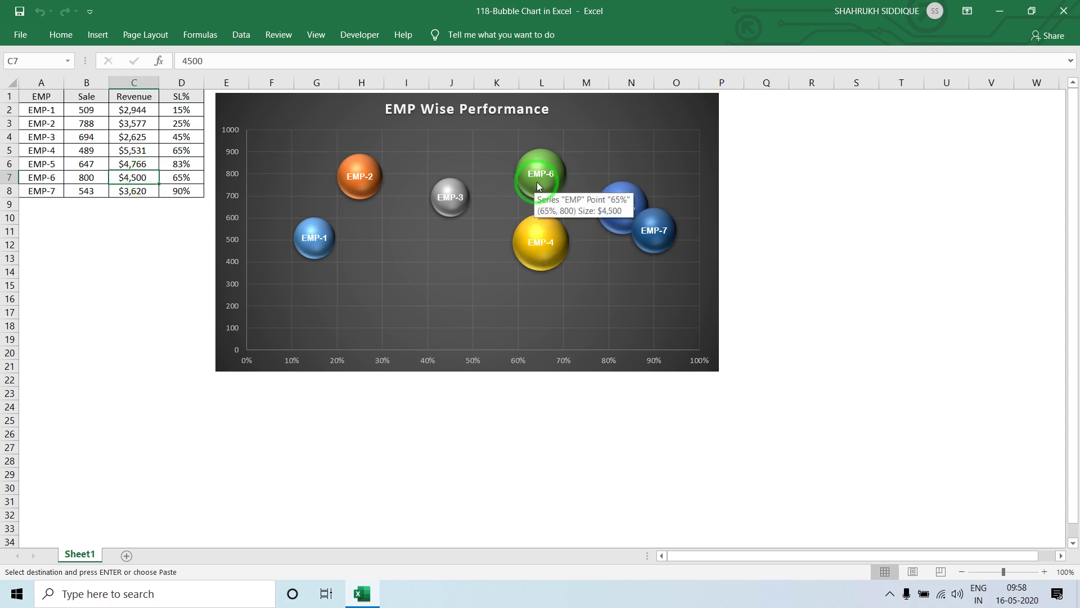
mouse_move(531, 184)
left_click(545, 178)
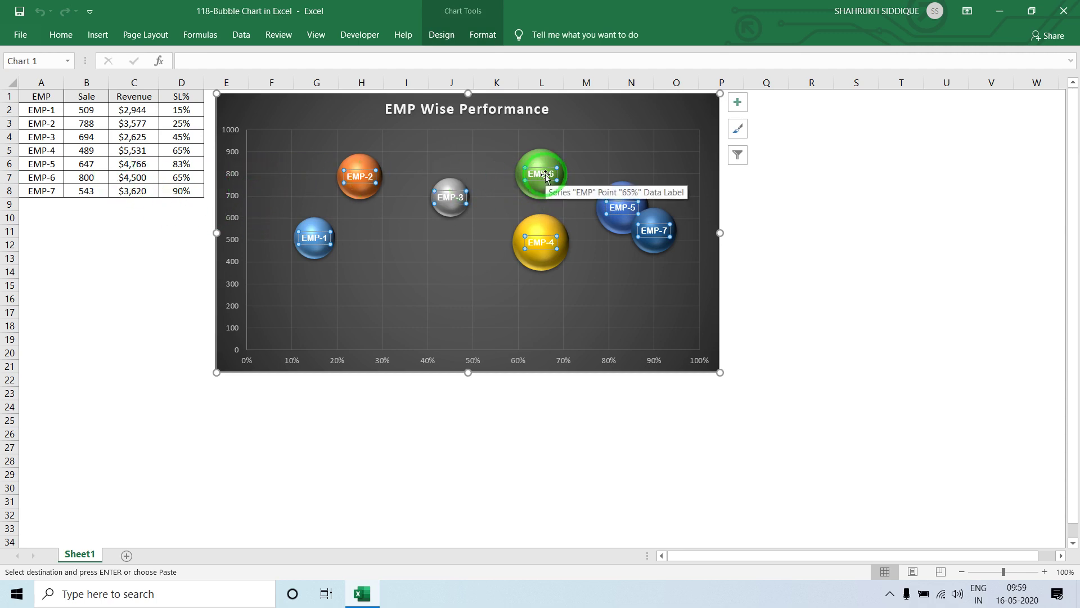
left_click(296, 397)
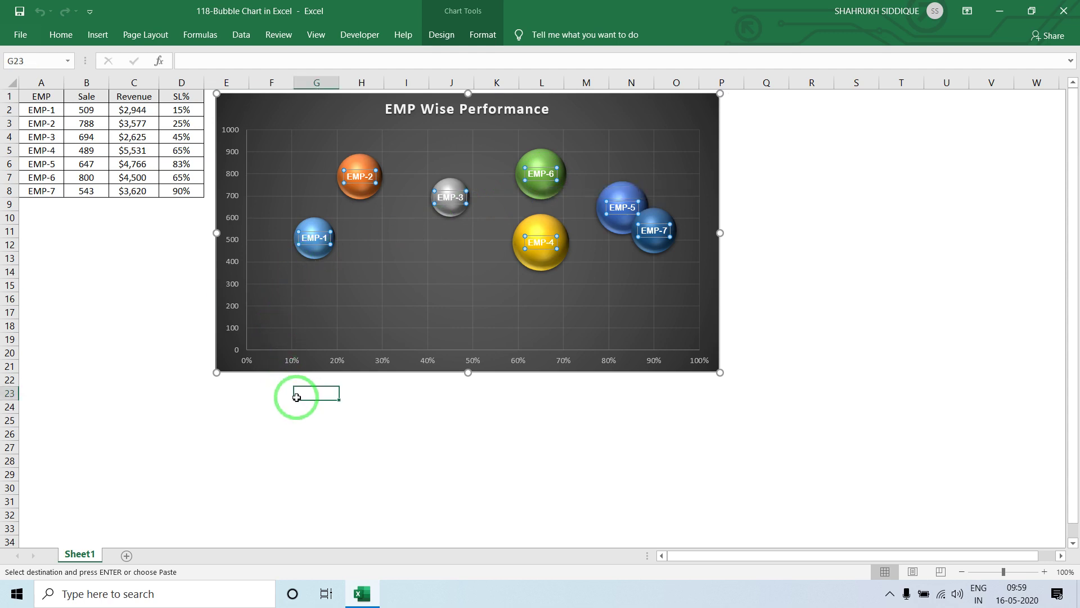
left_click(87, 95)
left_click_drag(86, 96, 88, 205)
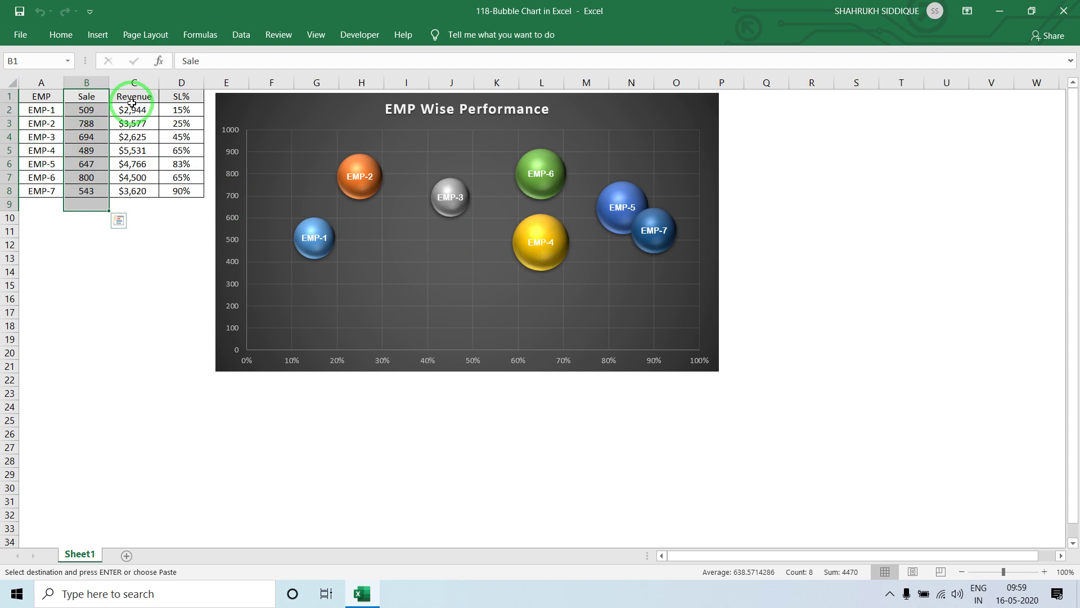
left_click(132, 100)
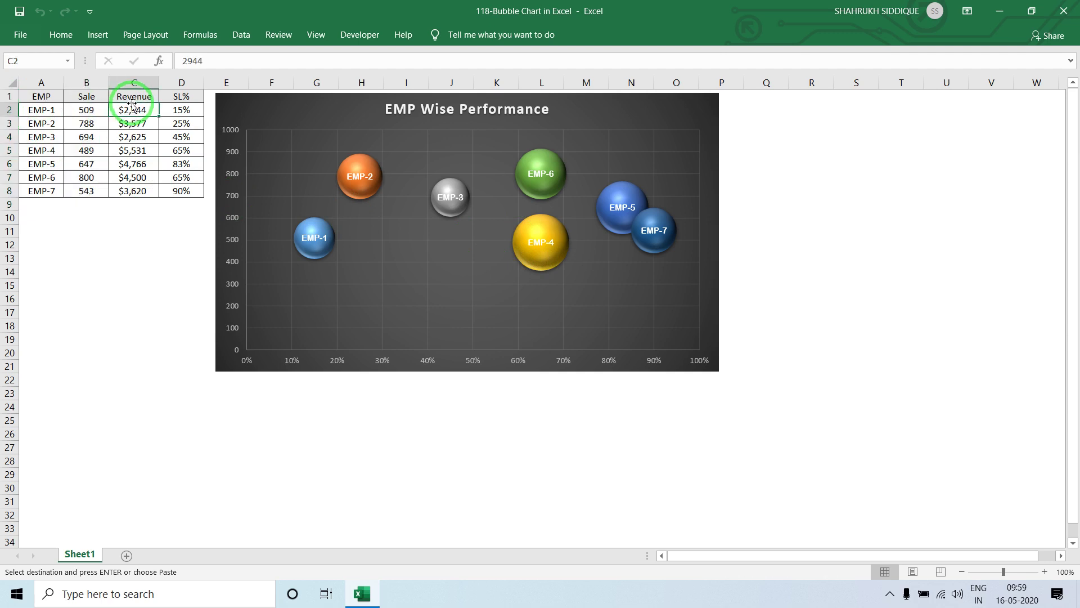
Try setting EMP-6's sale to 950 and revenue to 5,700, then undo both edits.
left_click(93, 175)
type("950")
key("Return")
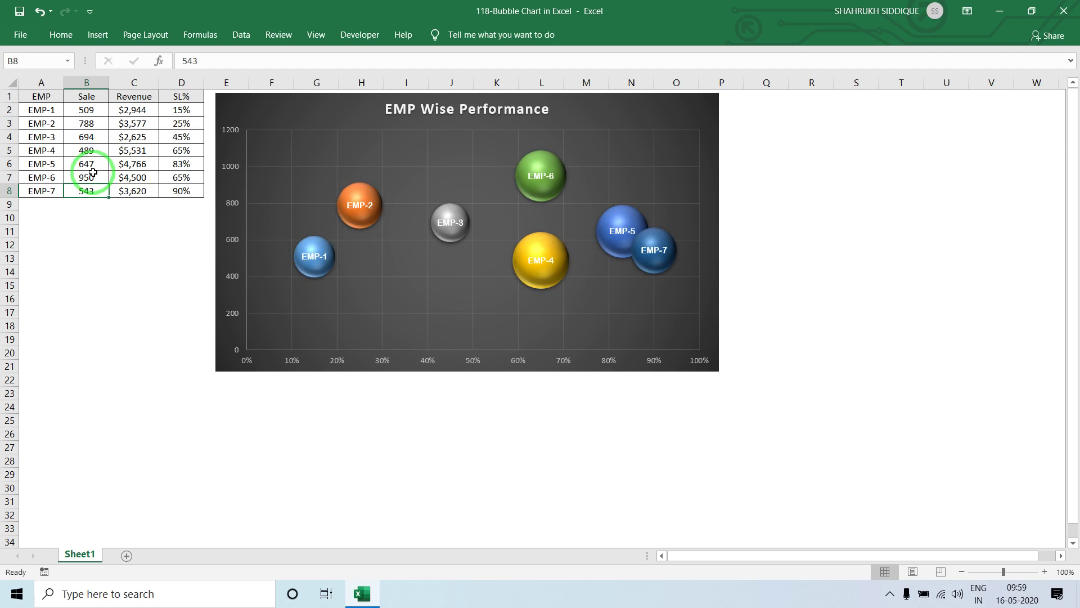
key("Right")
key("Up")
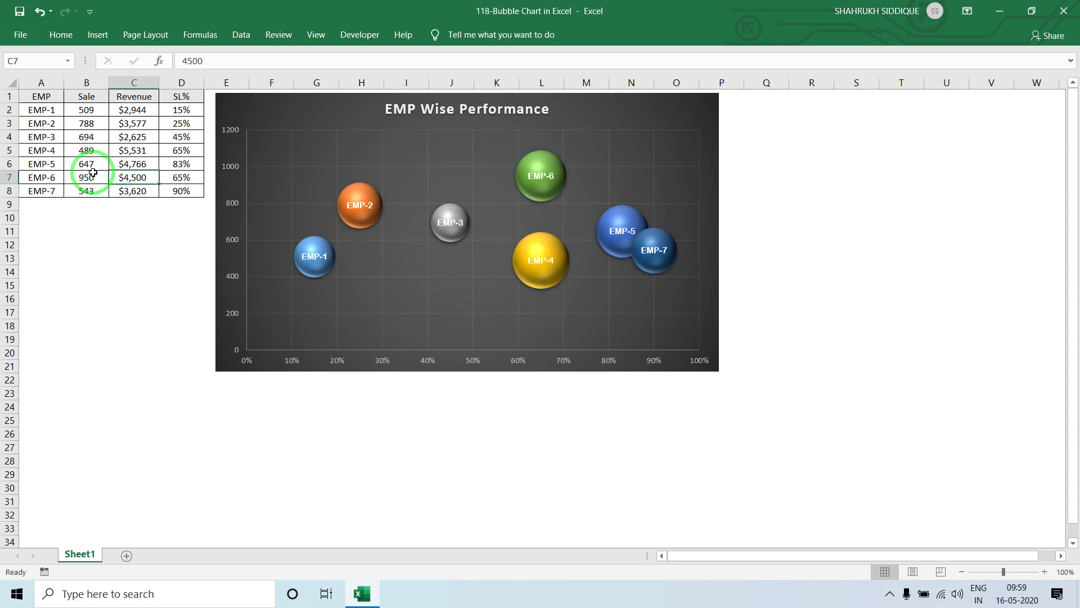
type("5")
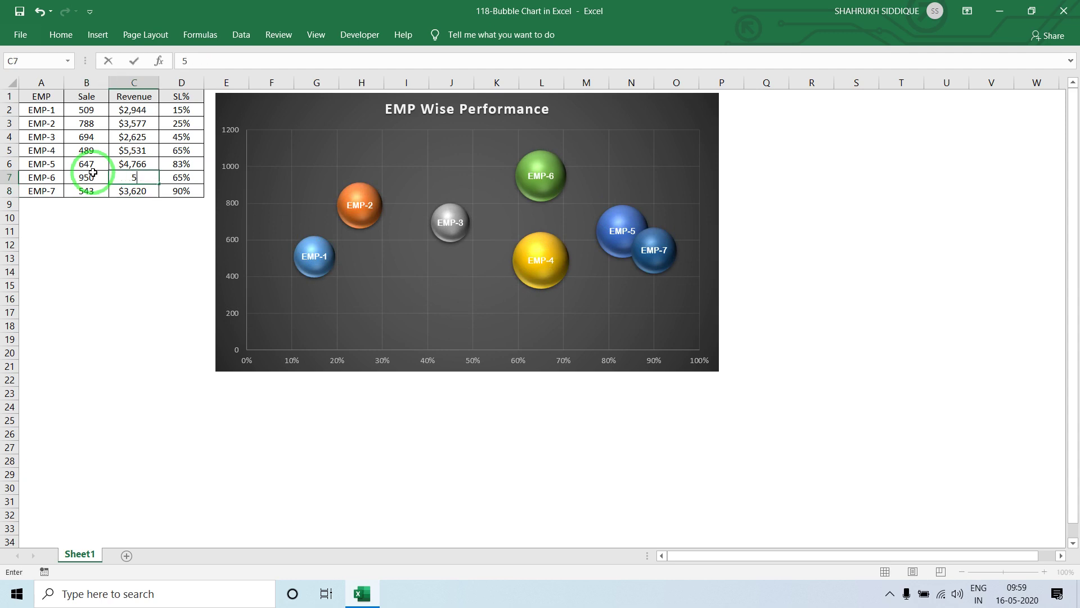
type("$5,700")
key("Return")
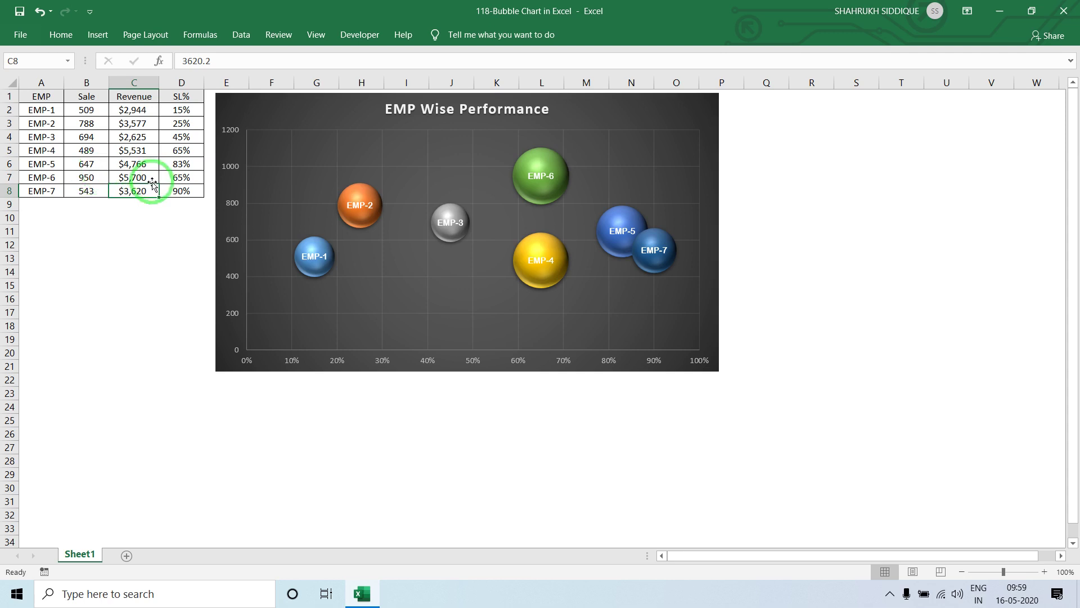
key("ctrl+z")
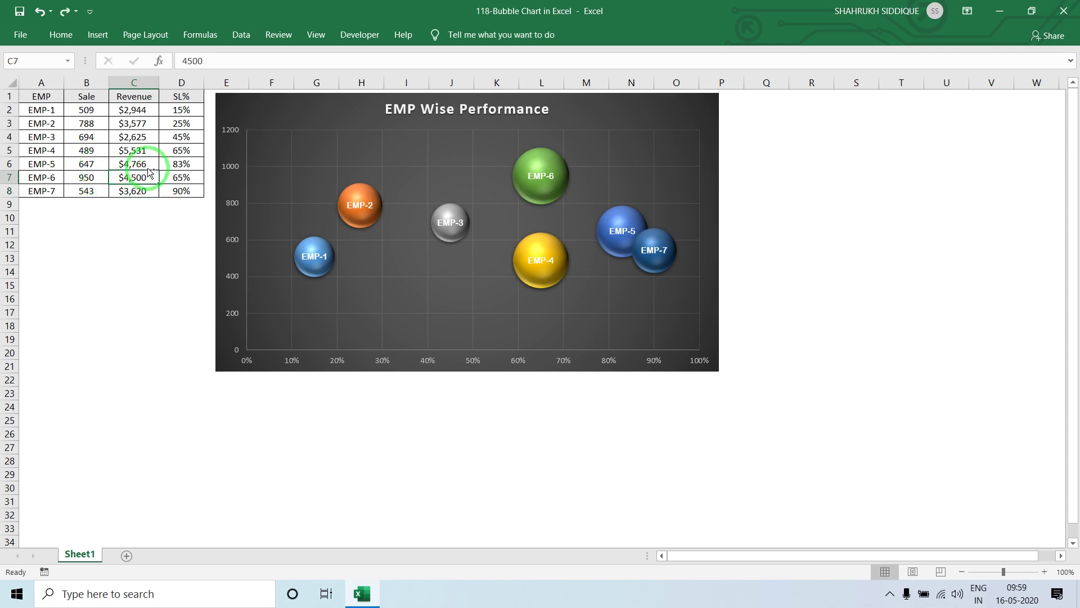
key("ctrl+z")
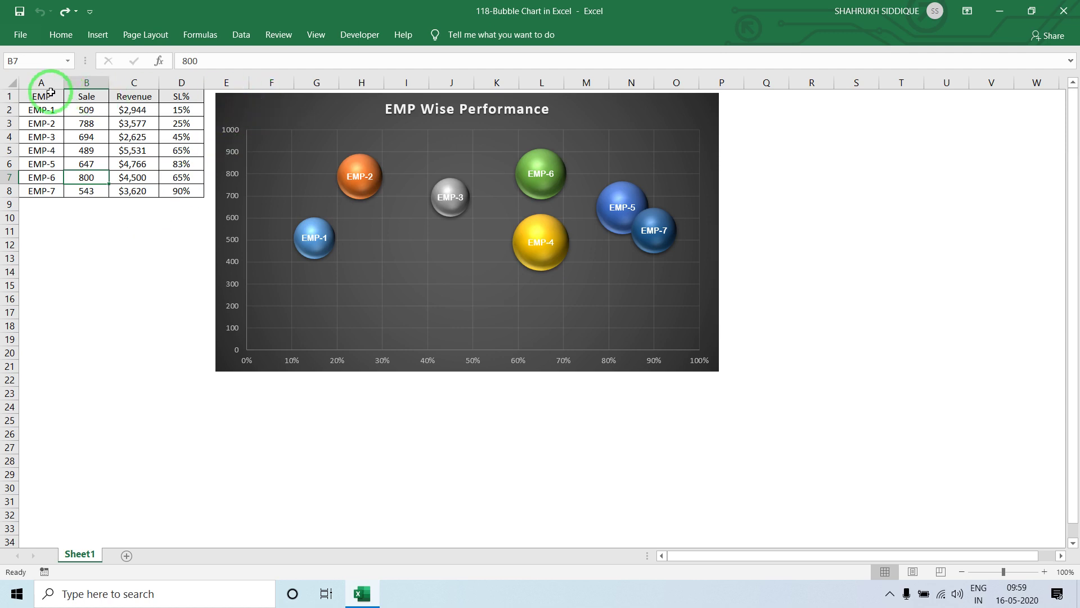
Copy A1:D8 into a new workbook, pasting column widths first, then the contents.
left_click_drag(51, 93, 166, 193)
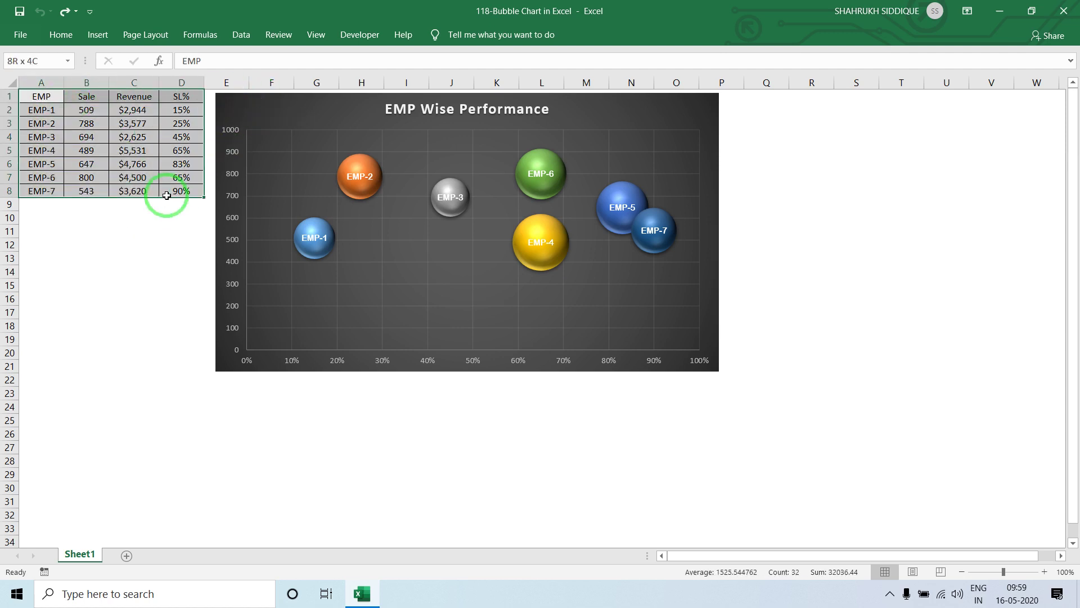
key("ctrl+c")
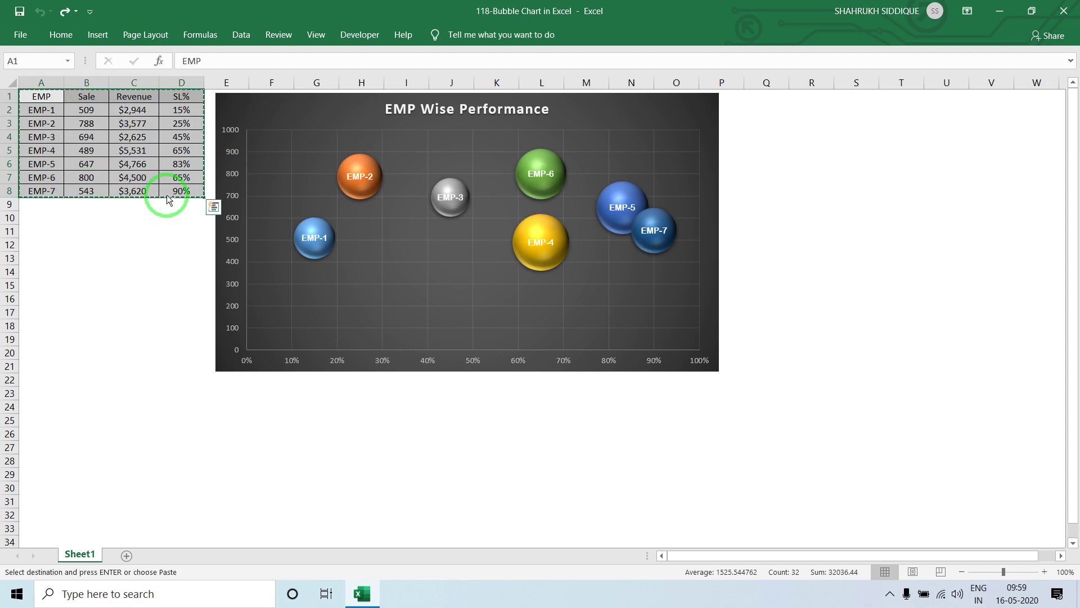
key("ctrl+n")
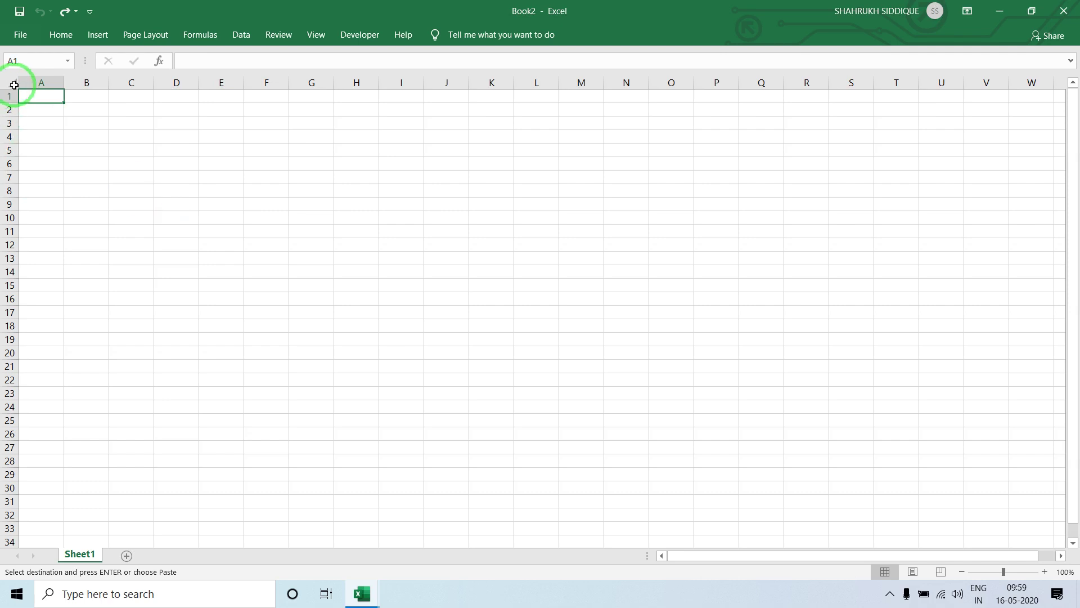
right_click(36, 97)
left_click(70, 181)
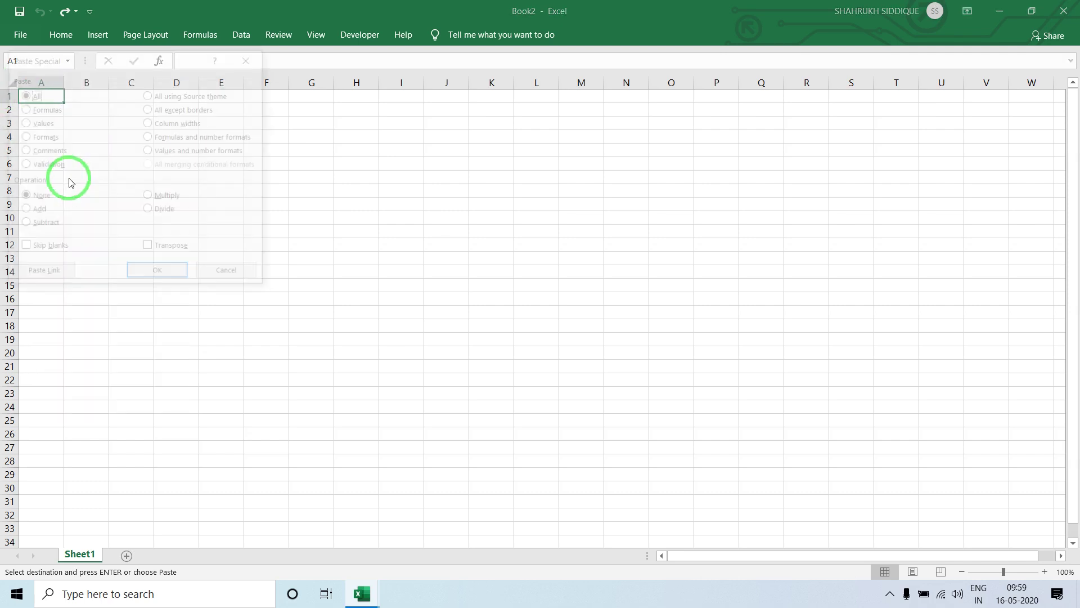
left_click(168, 120)
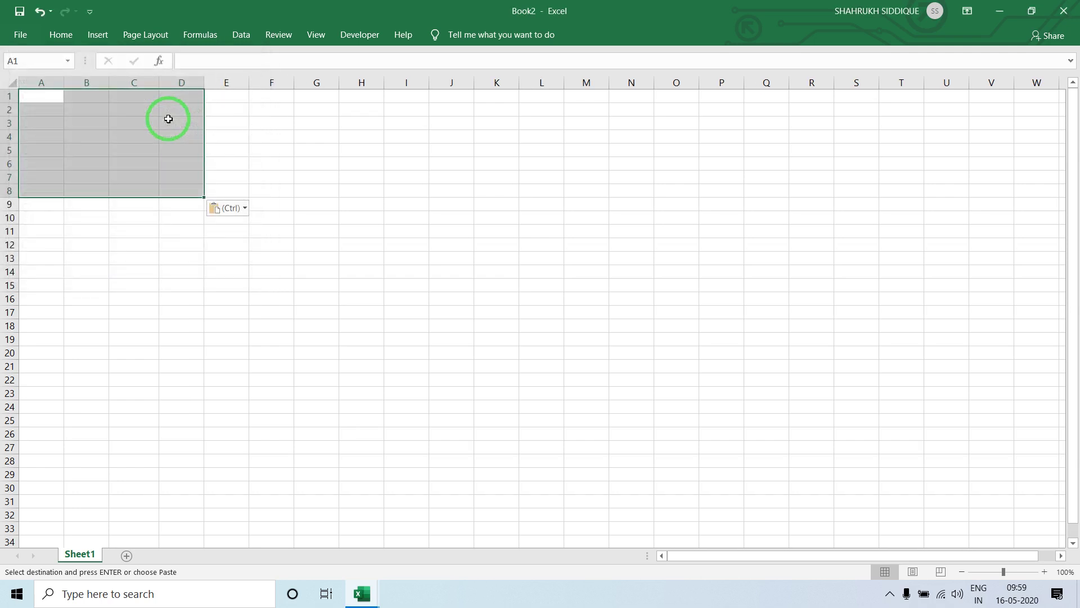
key("ctrl+v")
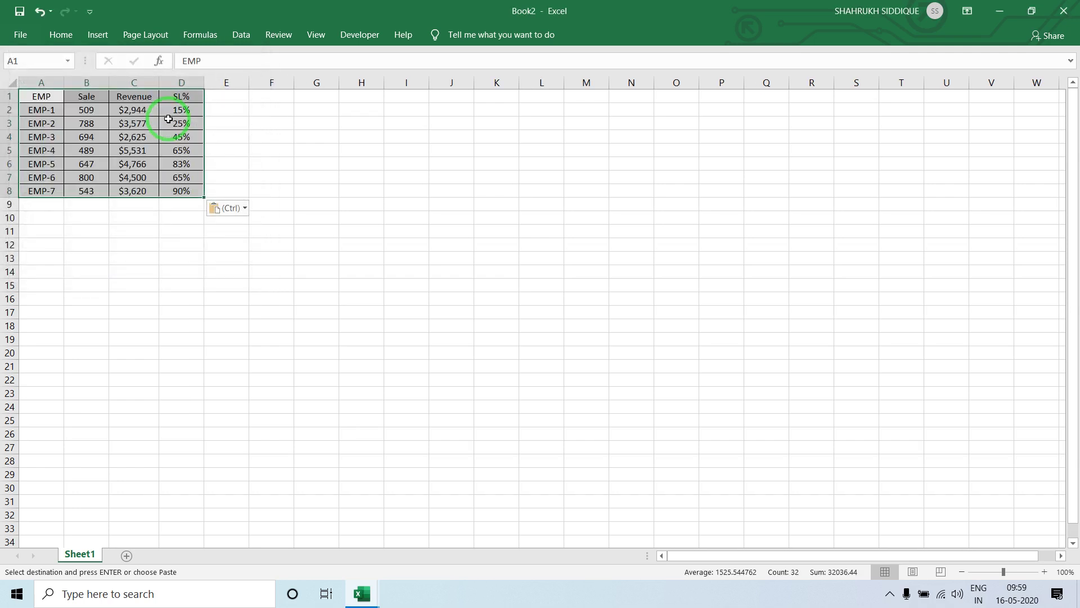
left_click(89, 243)
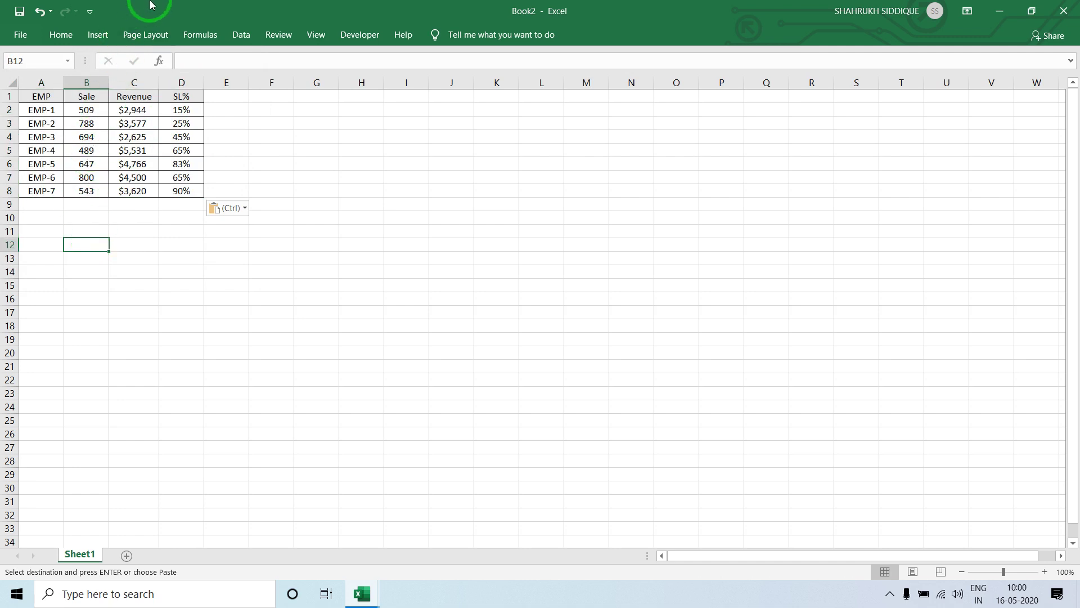
Insert a bubble chart from the table and move it up and left, nearer the data.
left_click(31, 100)
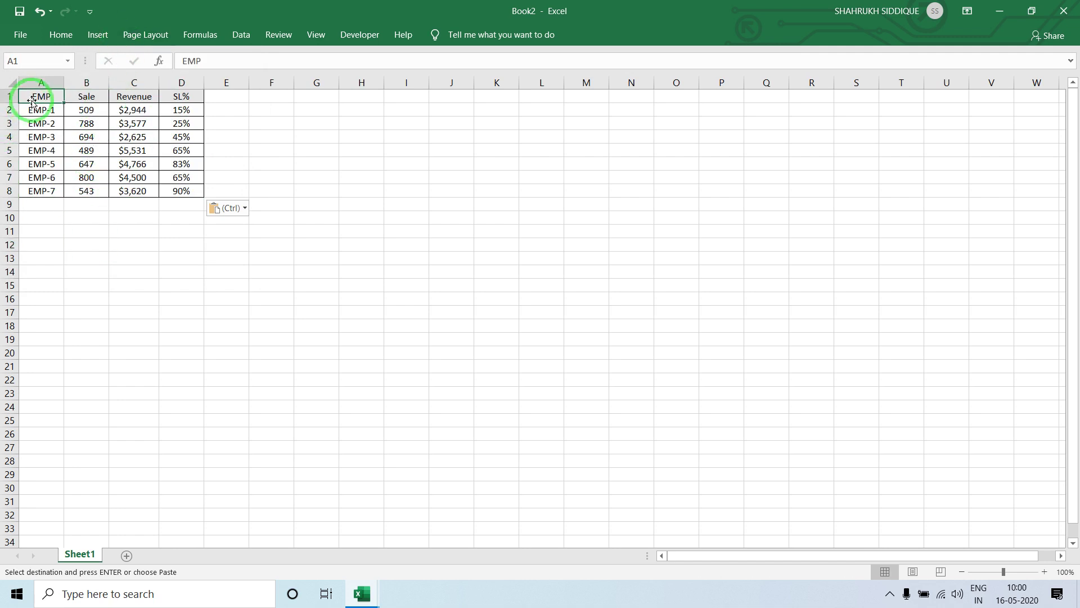
left_click(97, 34)
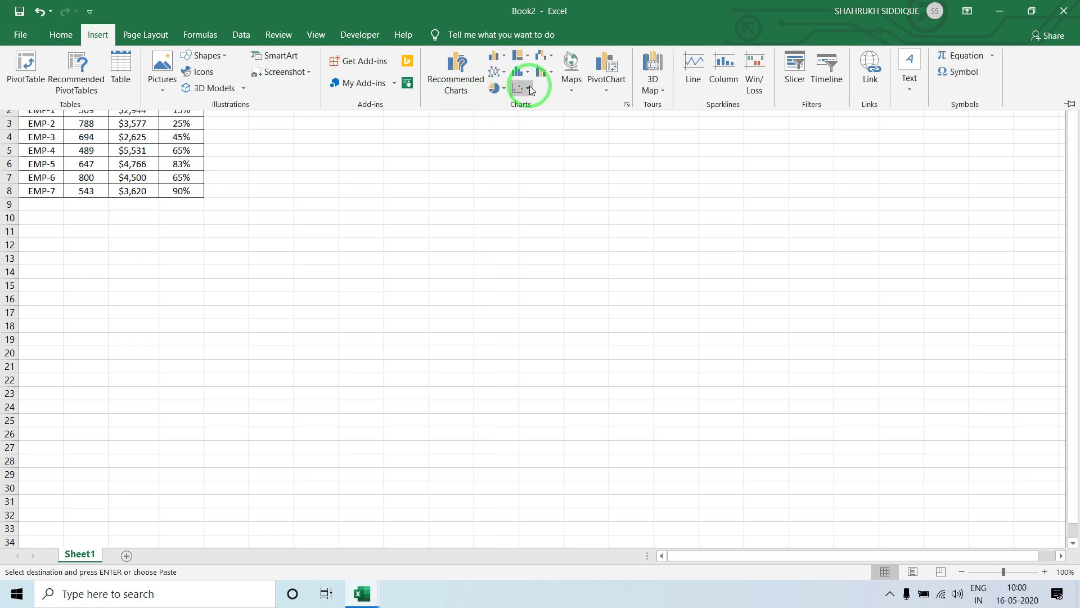
left_click(529, 88)
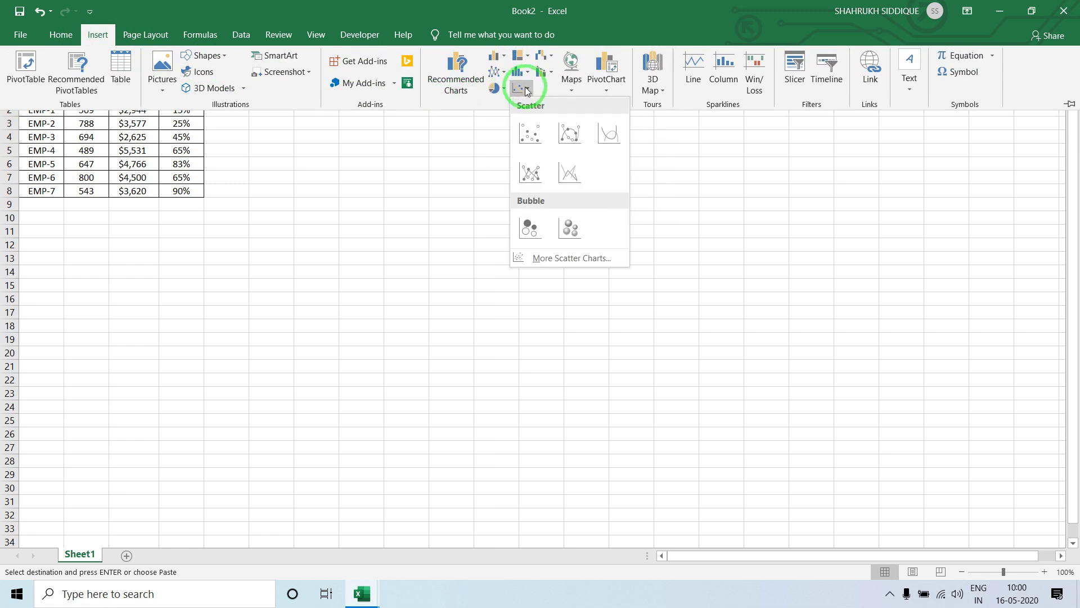
left_click(532, 227)
left_click_drag(459, 222, 412, 175)
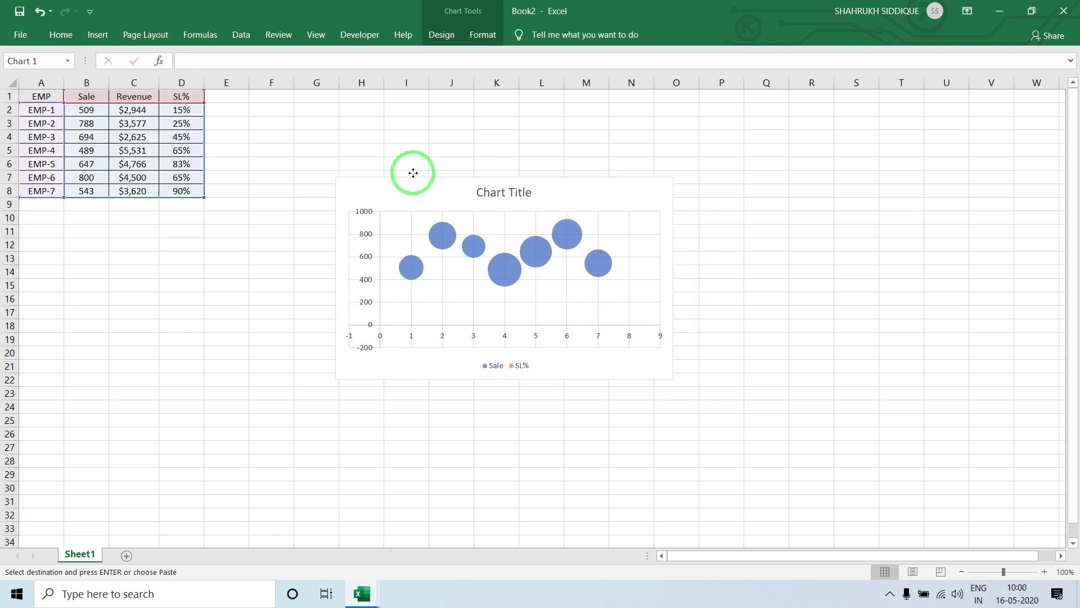
Remove the Sale and SL% series from the chart in Select Data Source.
right_click(433, 207)
left_click(464, 281)
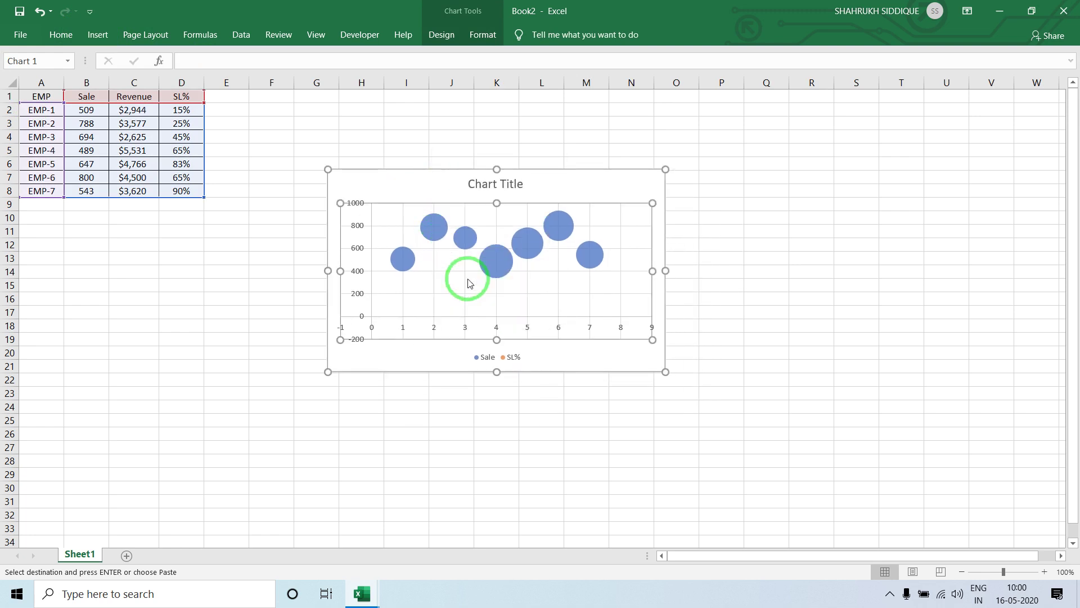
left_click(346, 288)
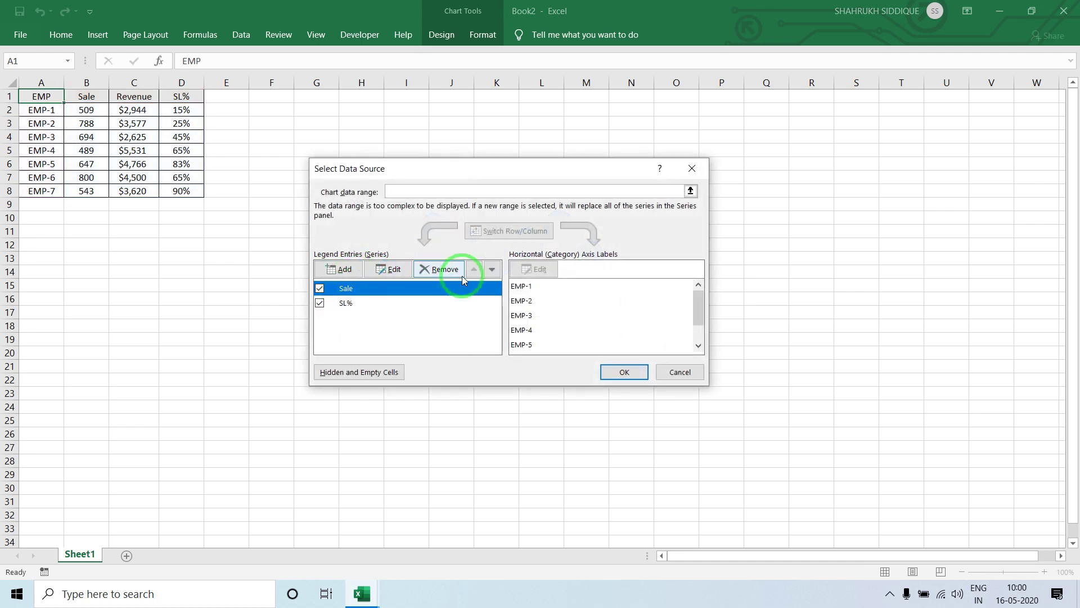
left_click(444, 270)
left_click(447, 272)
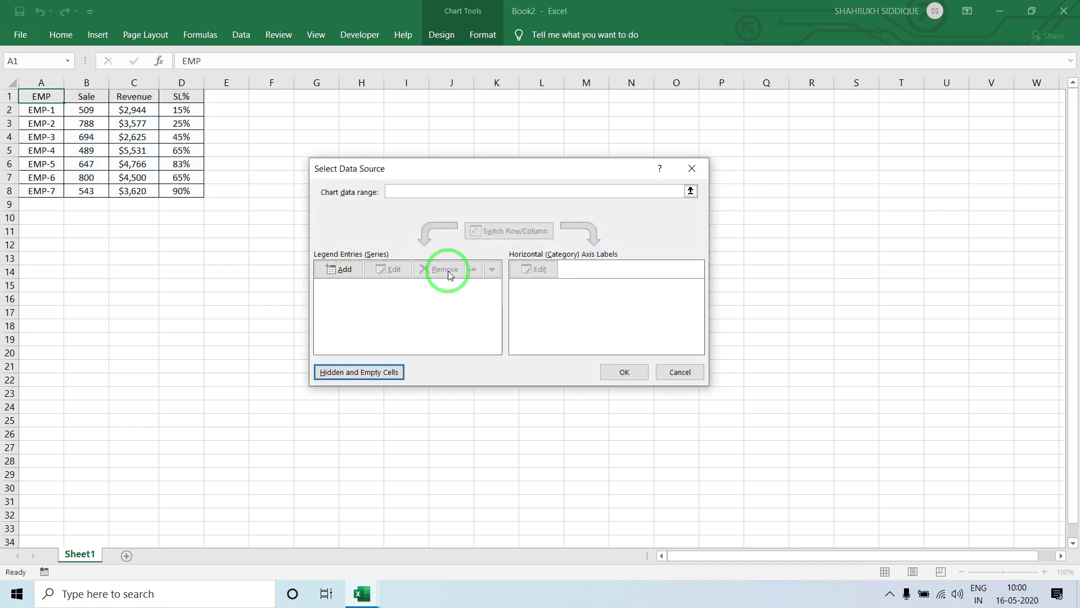
left_click(641, 372)
Enlarge and reposition the empty chart, then bring its Select Data Source dialog back up.
left_click_drag(665, 372, 787, 444)
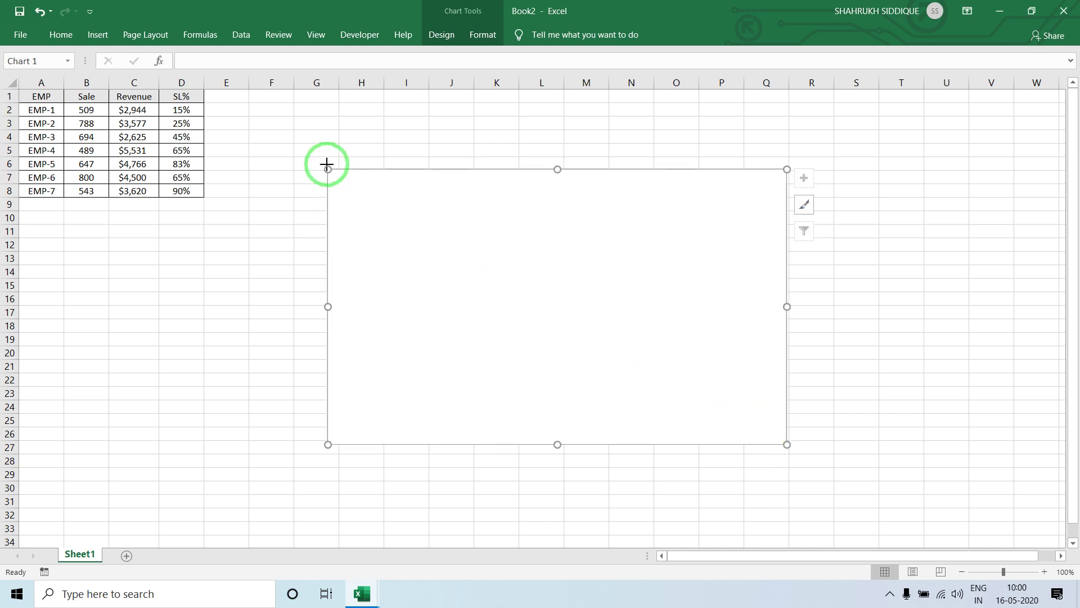
left_click_drag(328, 169, 260, 110)
left_click_drag(357, 108, 390, 115)
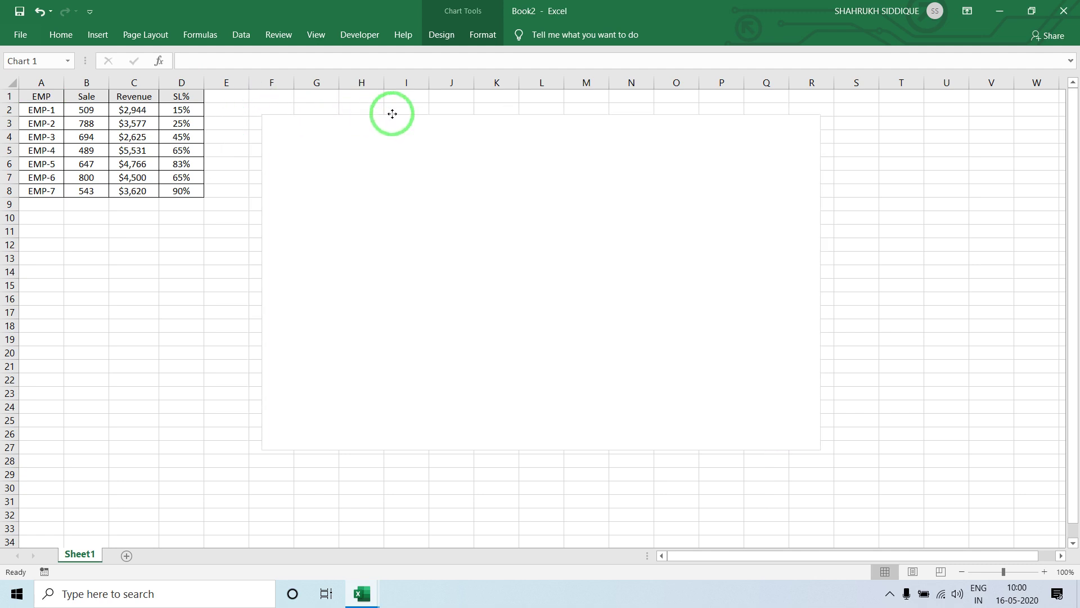
right_click(396, 198)
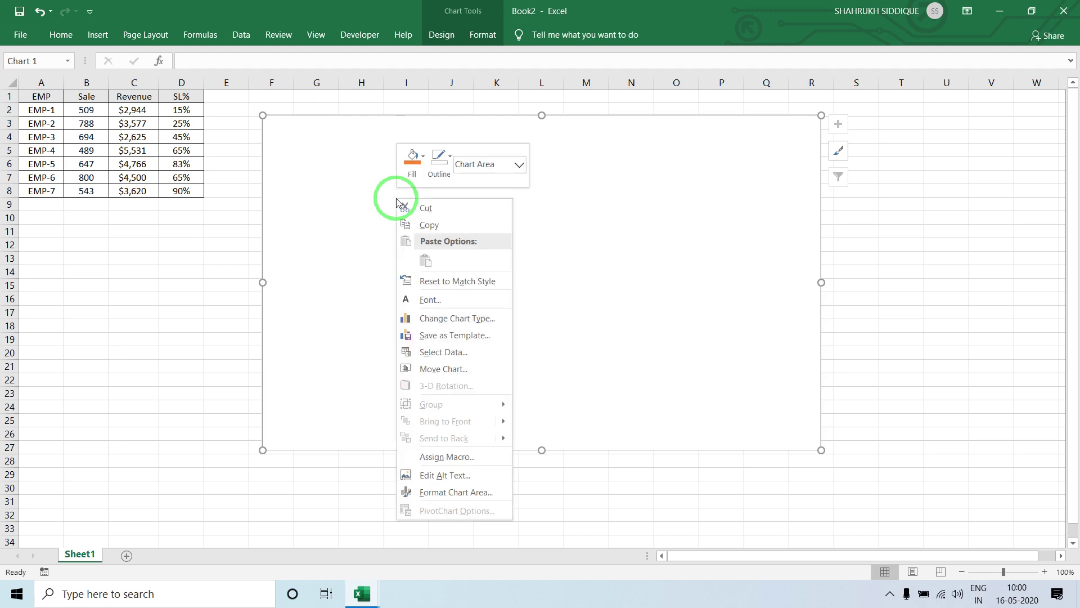
left_click(488, 355)
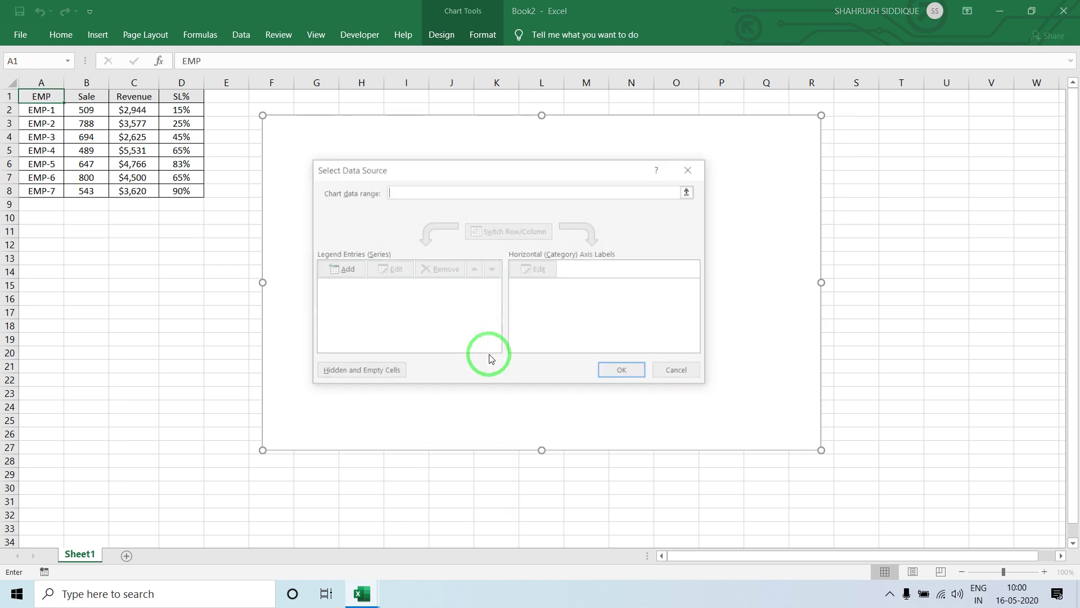
Add series EMP (=A1) with X values D2:D8, Y values B2:B8 and bubble sizes C2:C8.
left_click(342, 269)
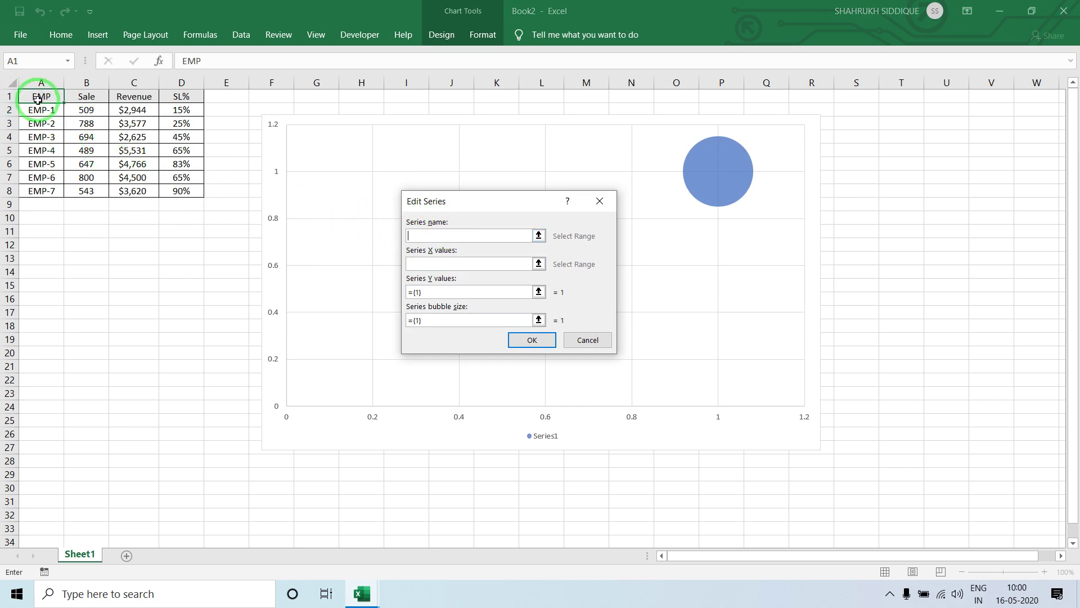
left_click(183, 99)
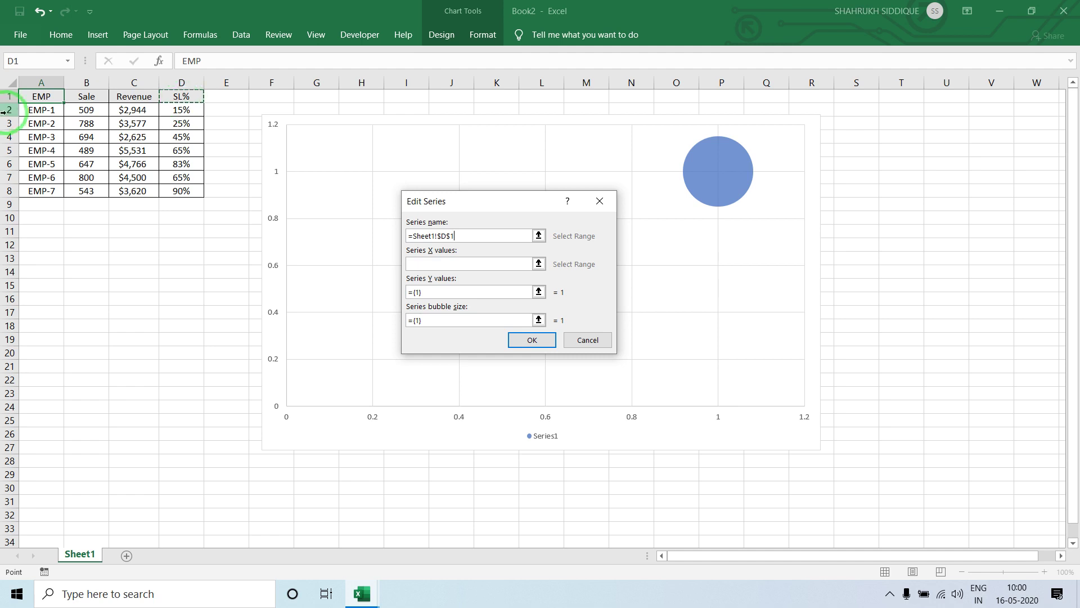
left_click(41, 100)
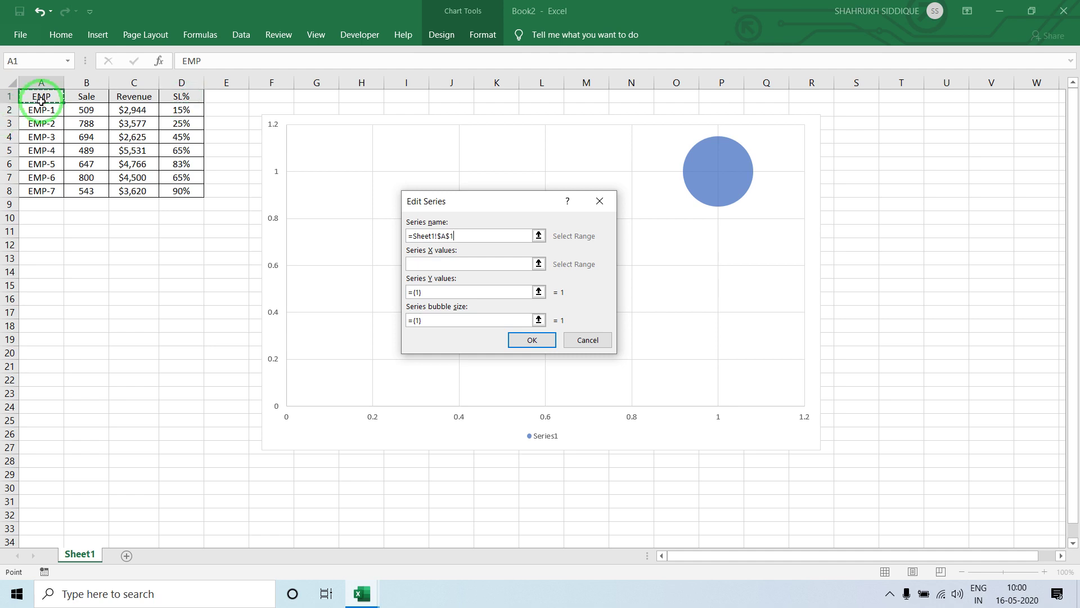
left_click(453, 264)
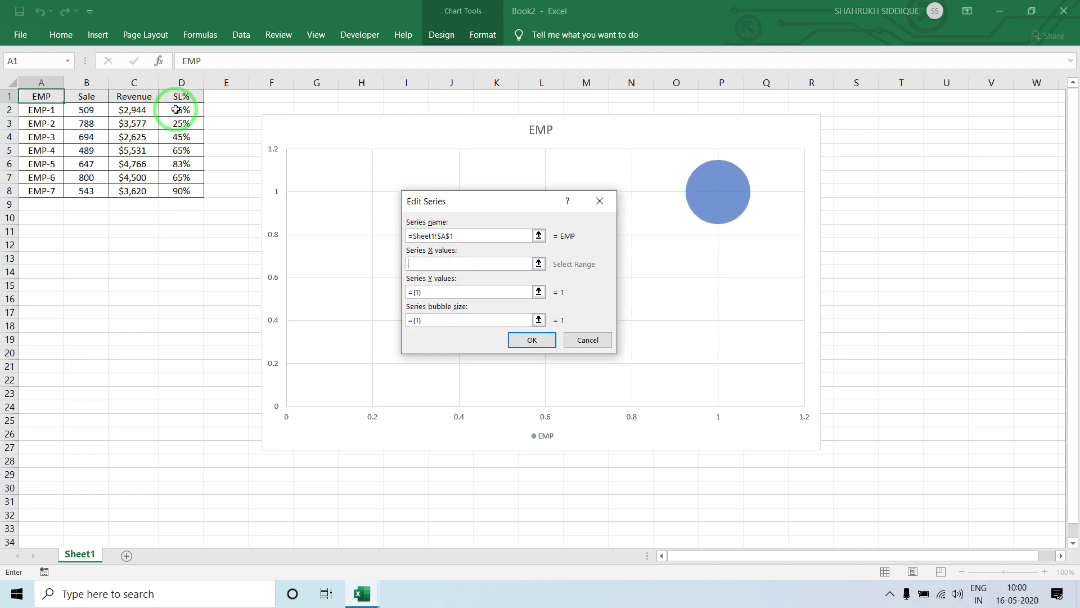
left_click_drag(181, 109, 176, 191)
left_click(434, 291)
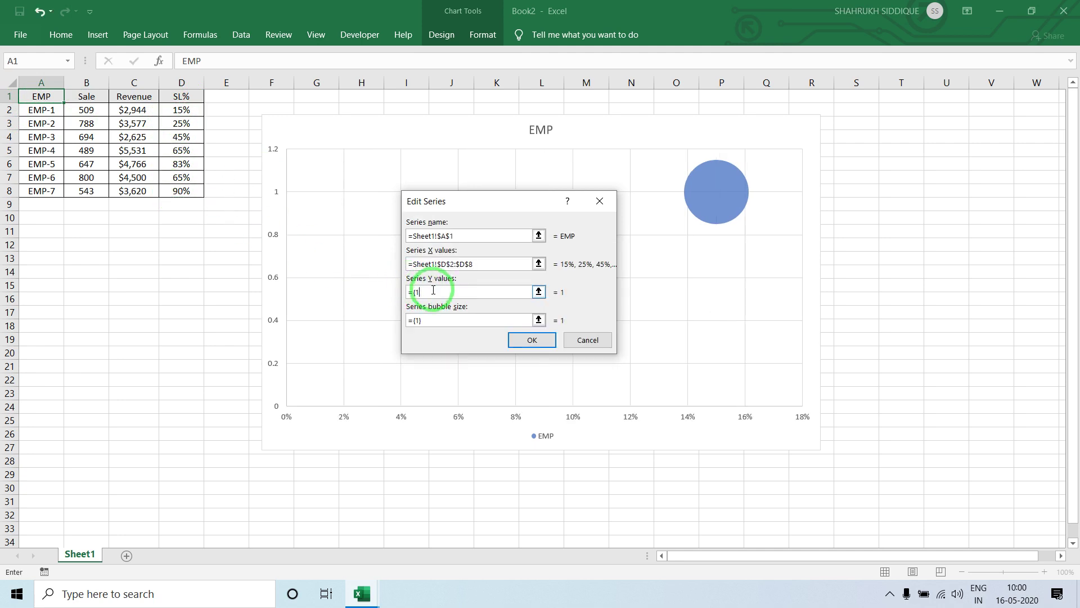
left_click_drag(85, 109, 87, 186)
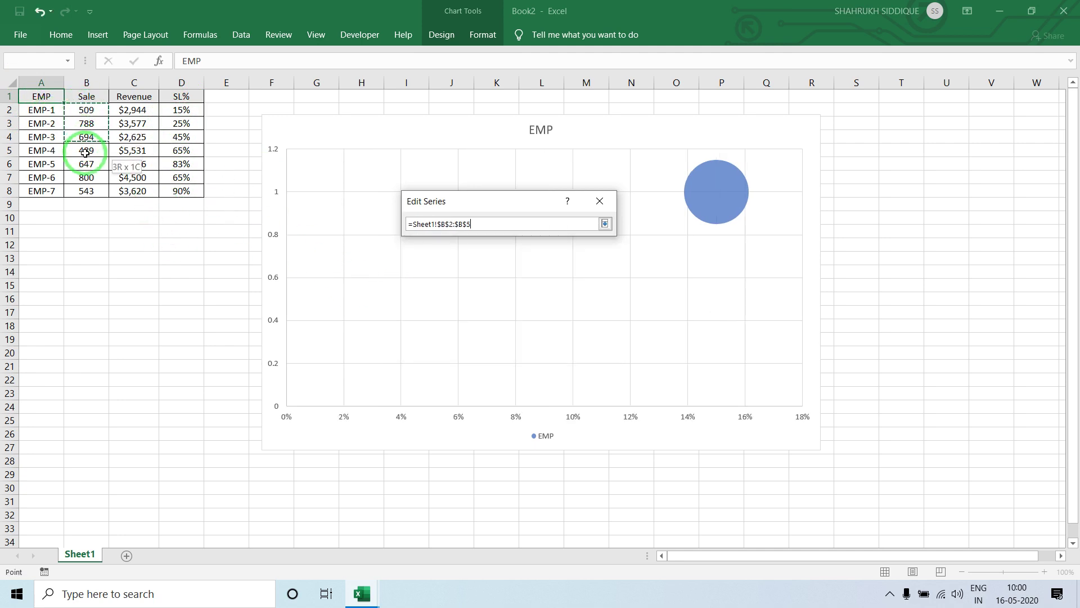
left_click(439, 320)
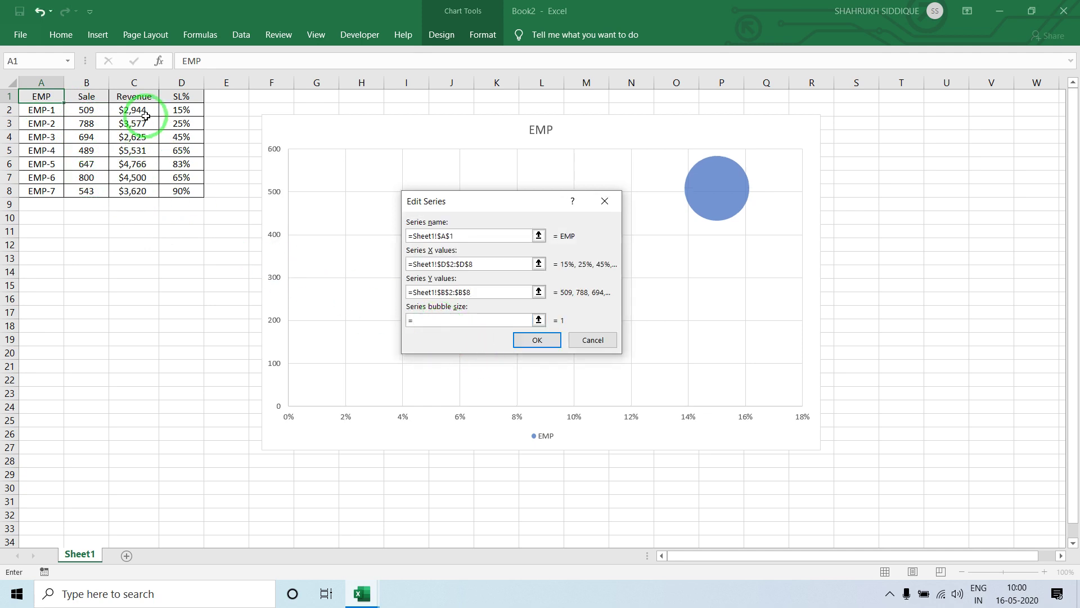
left_click_drag(132, 109, 135, 192)
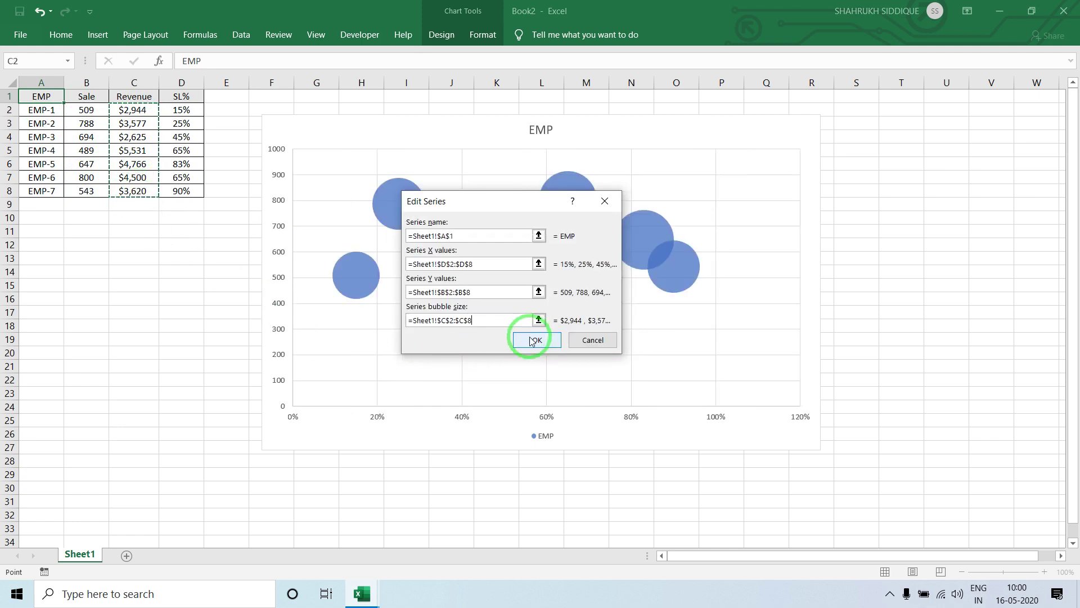
left_click(536, 340)
Close Select Data Source and nudge the finished EMP bubble chart slightly up and left.
left_click(623, 371)
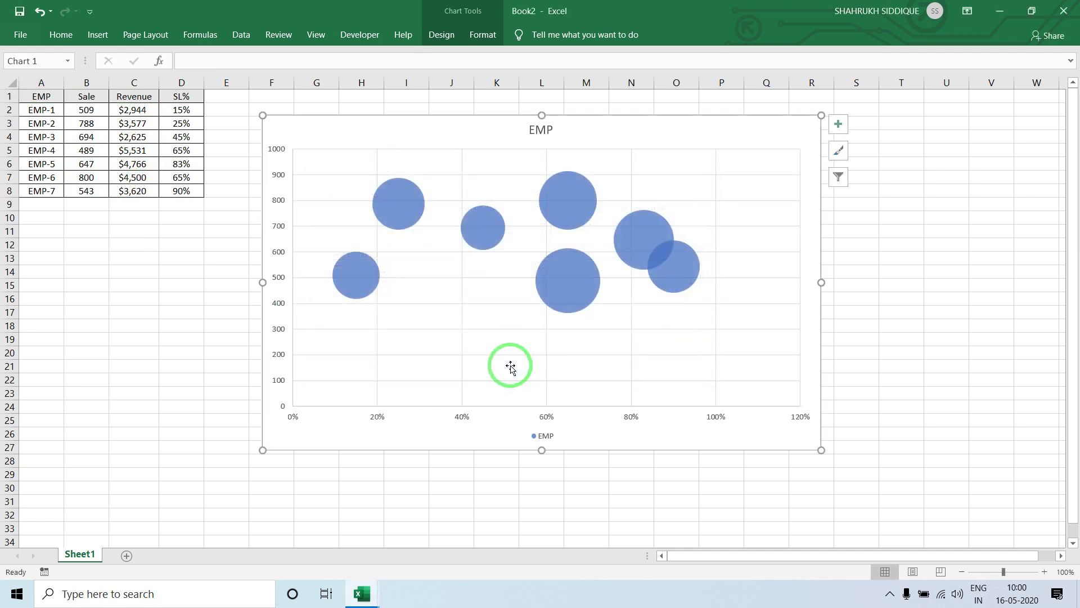
left_click(90, 299)
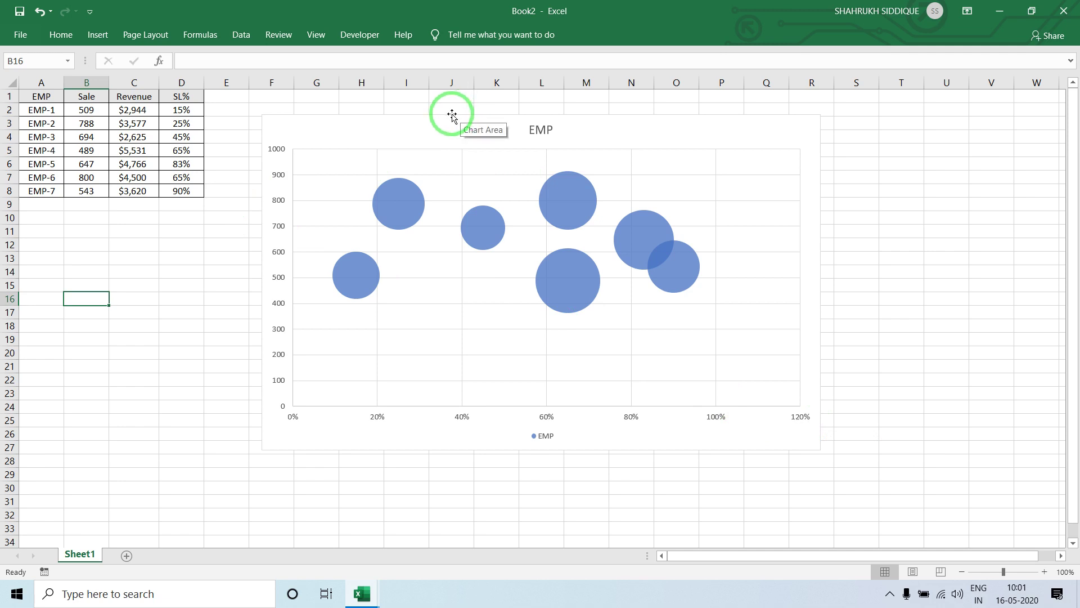
left_click_drag(460, 114, 440, 99)
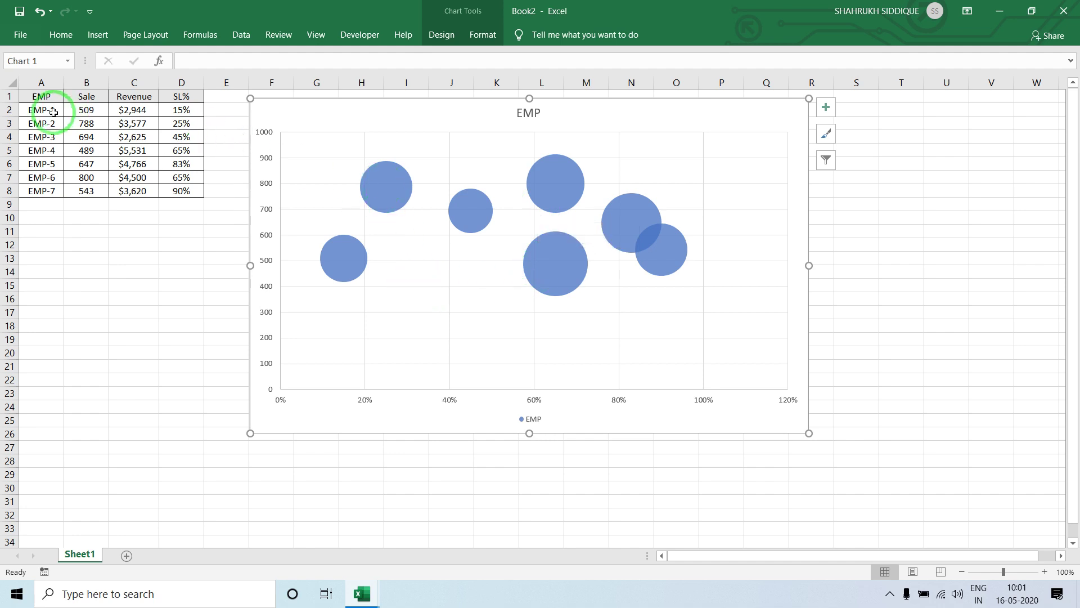
left_click_drag(86, 124, 88, 193)
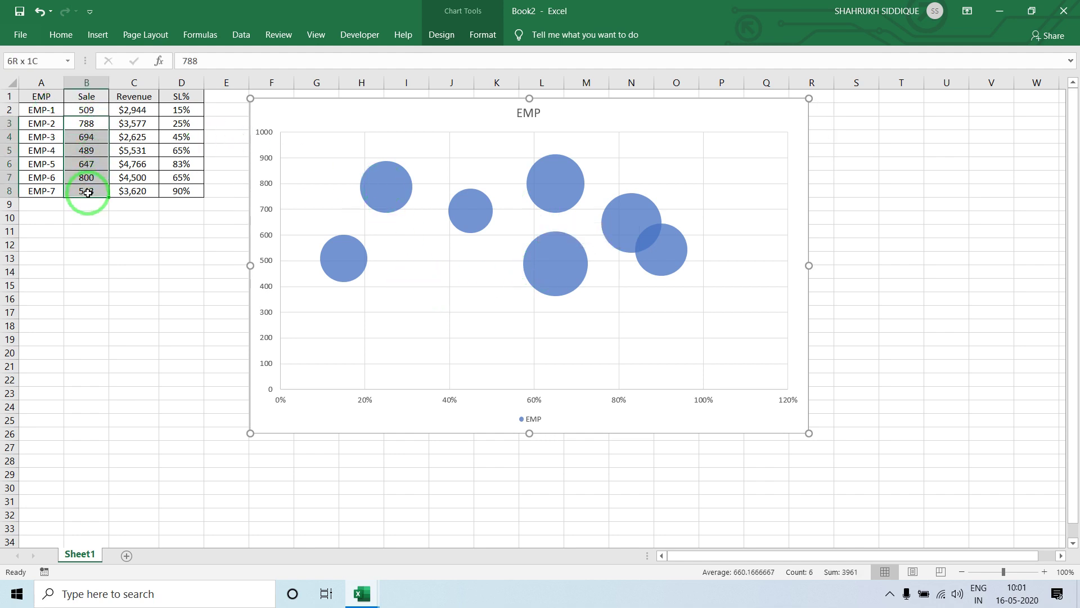
left_click(663, 302)
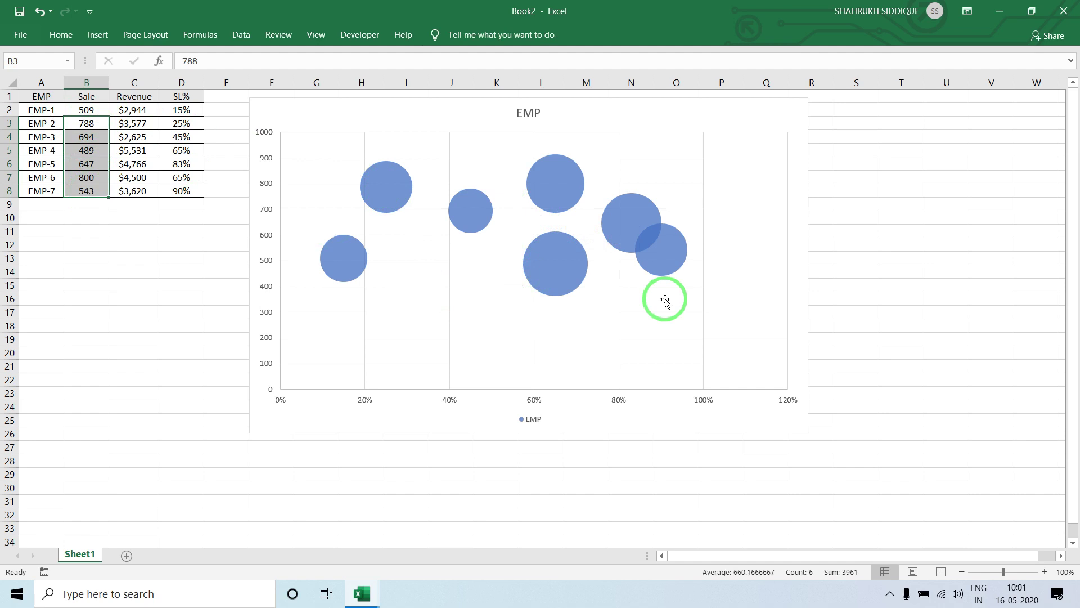
left_click(548, 269)
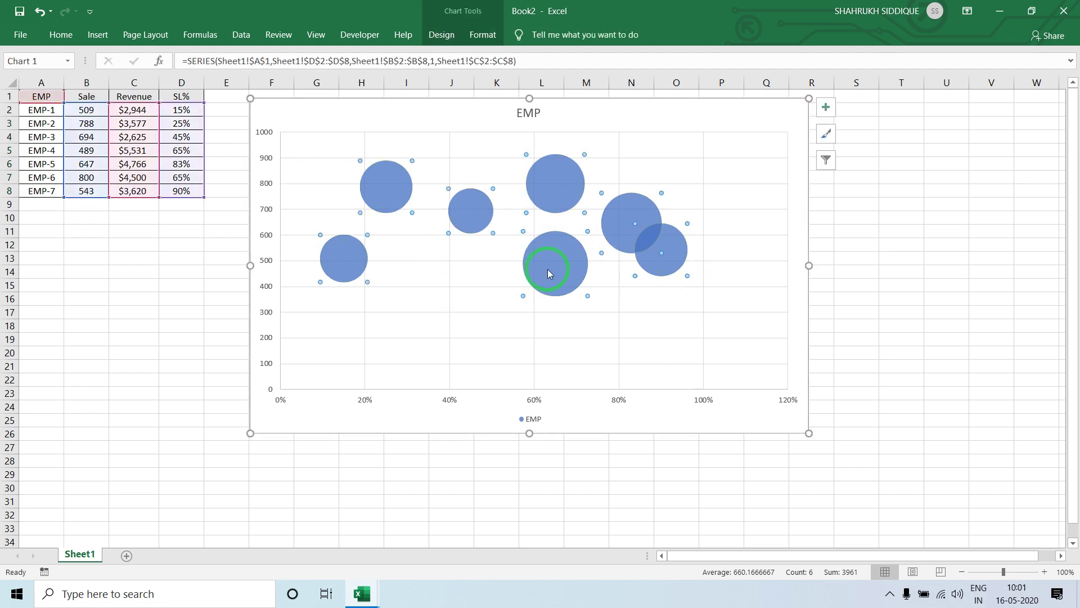
left_click(129, 314)
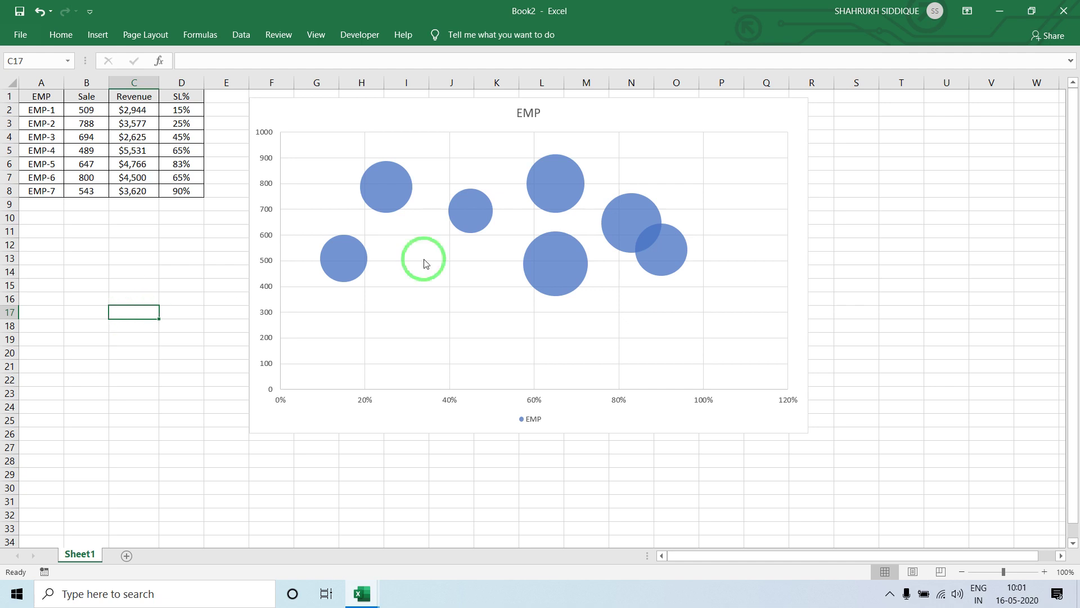
left_click(727, 102)
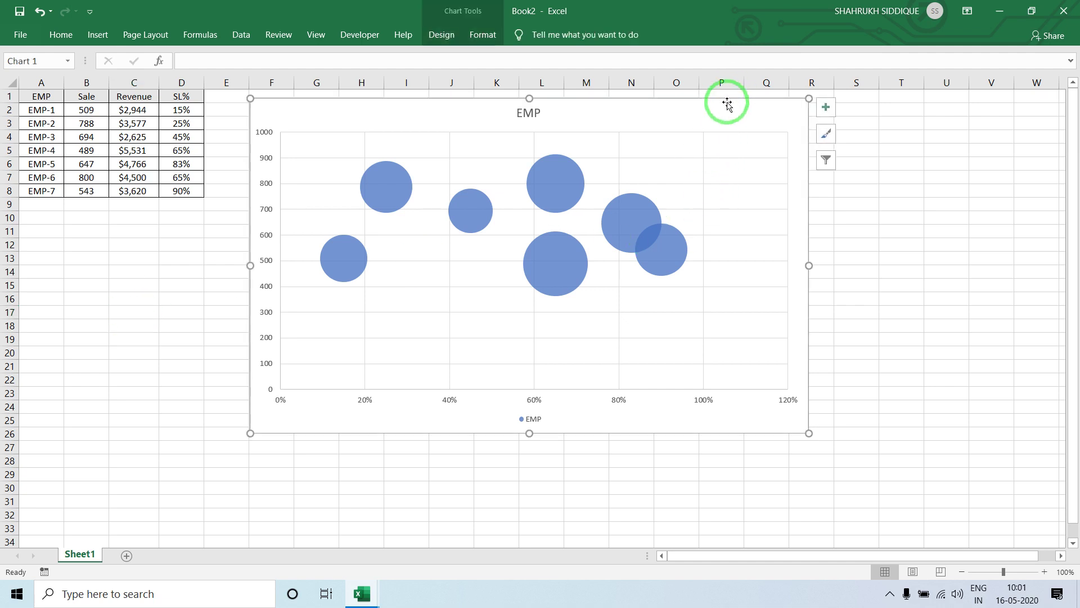
Remove the chart's gridlines and EMP legend, restoring the axes after briefly hiding them.
left_click(830, 110)
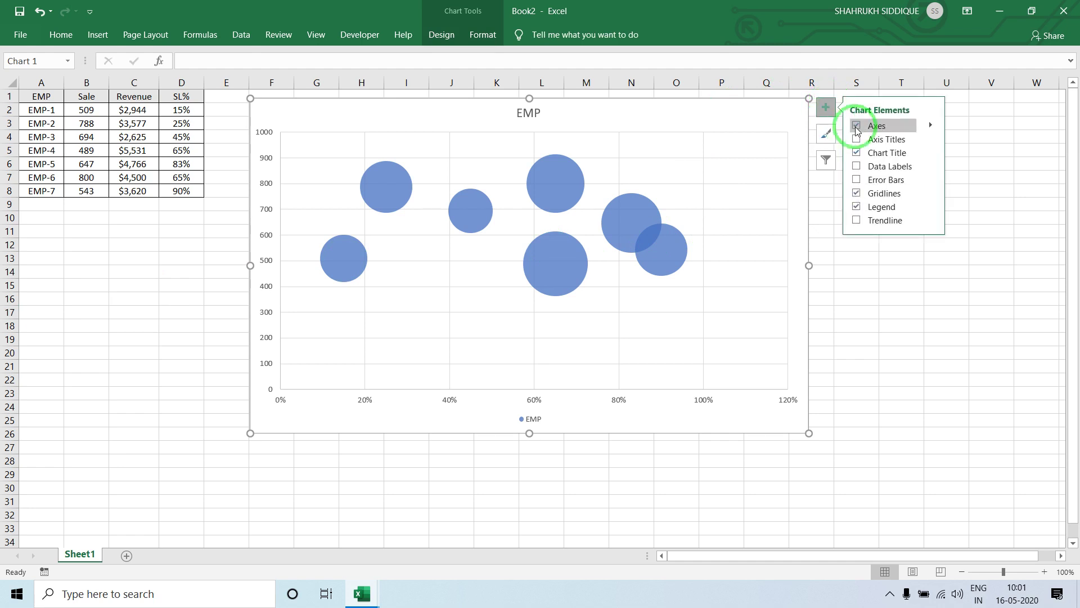
left_click(857, 126)
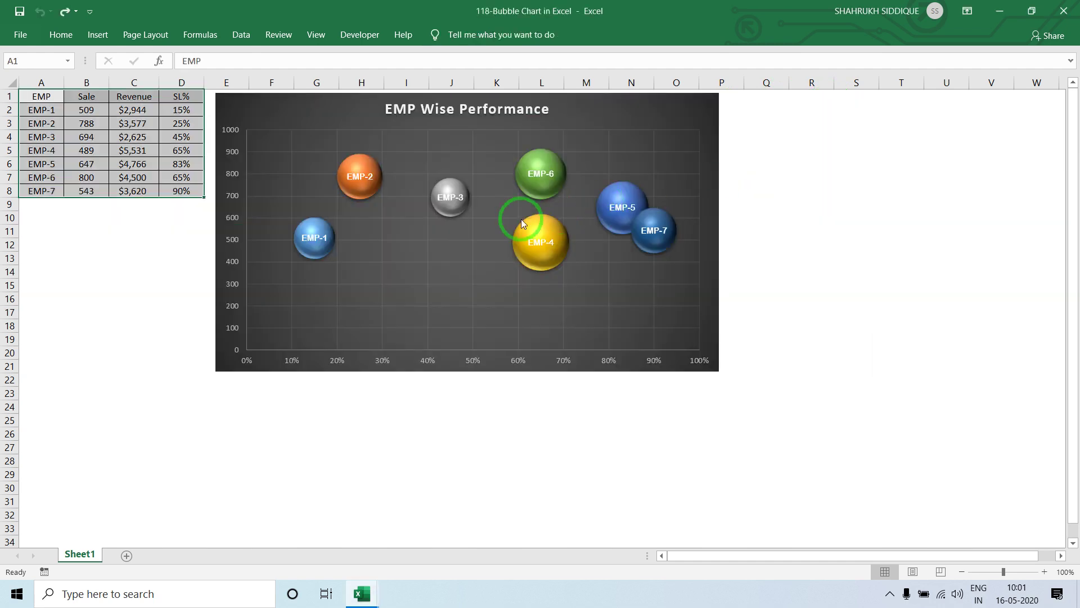
left_click(457, 227)
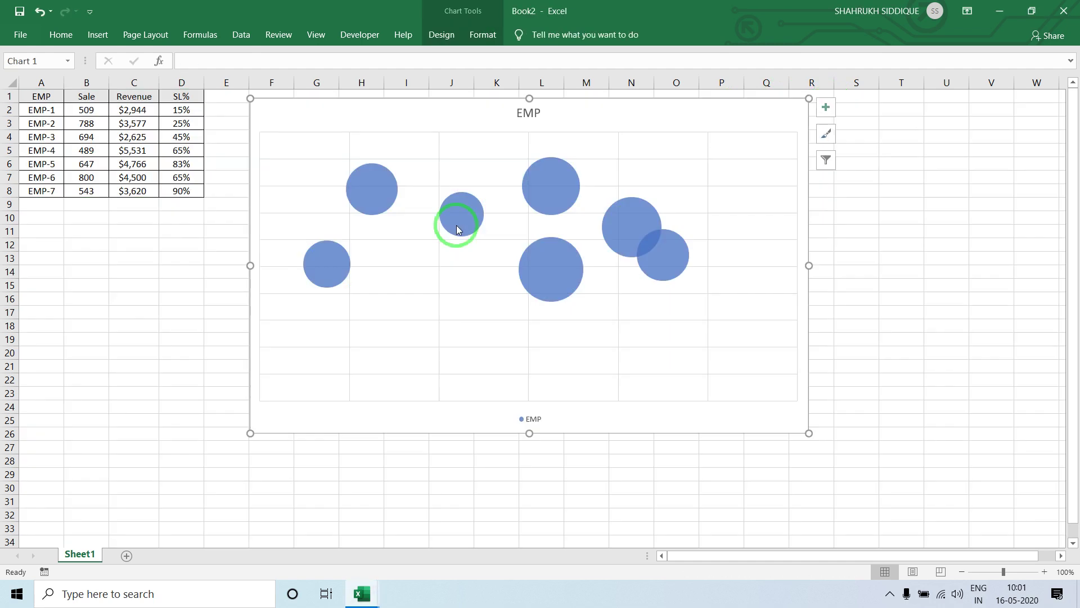
key("ctrl+z")
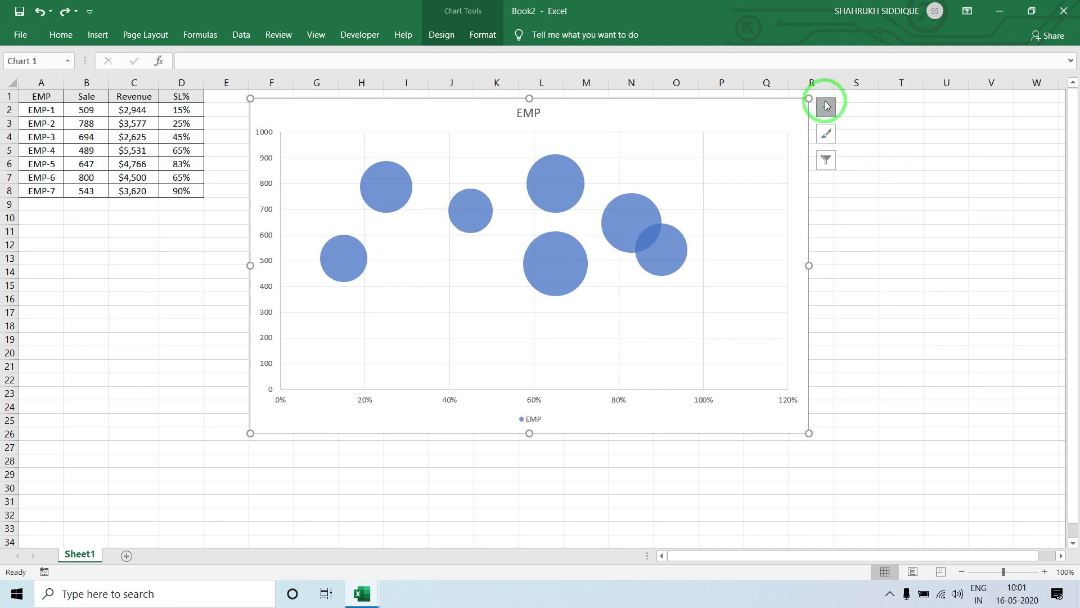
left_click(826, 106)
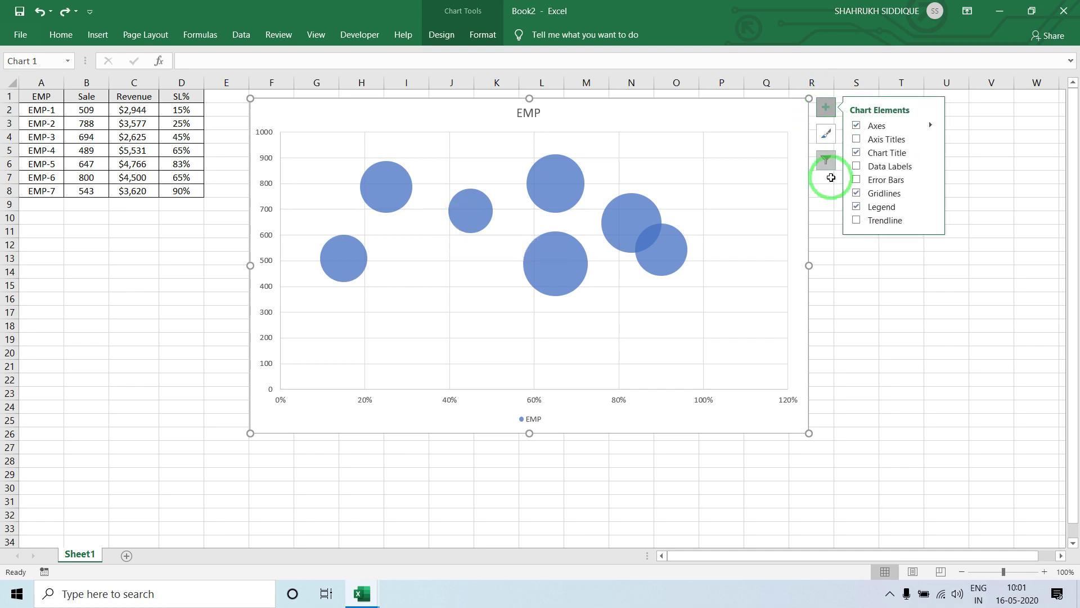
left_click(856, 193)
left_click(857, 207)
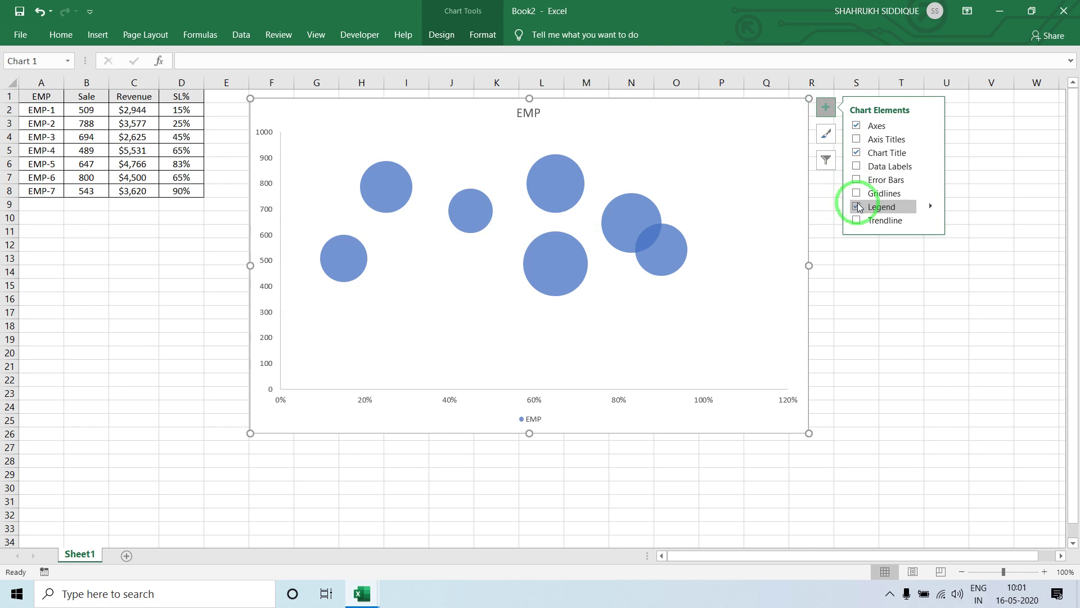
left_click(884, 297)
left_click(558, 195)
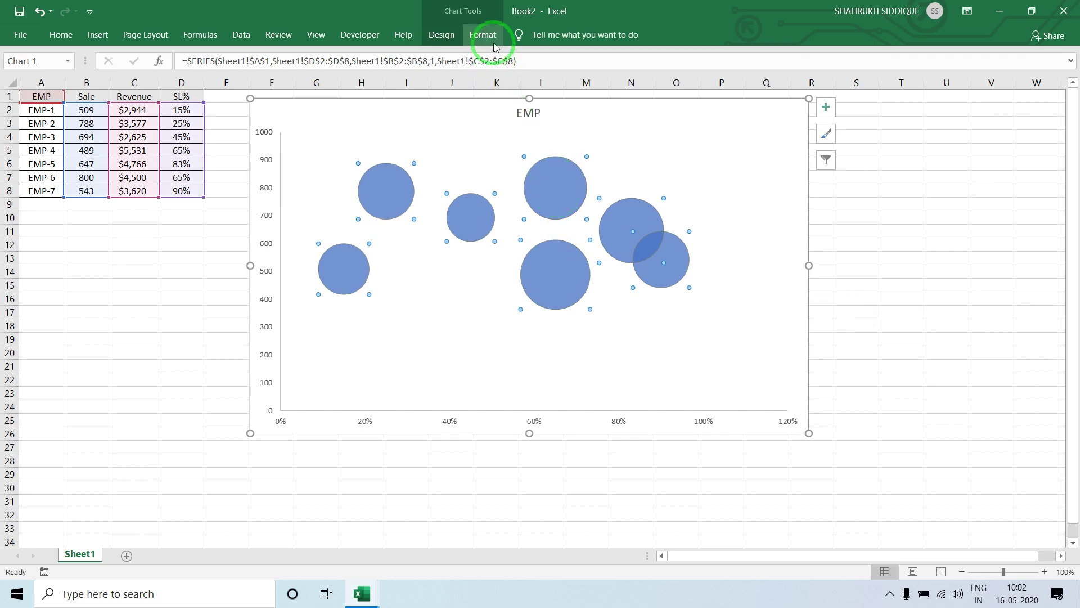
Apply chart Style 8 for the dark charcoal look.
left_click(442, 34)
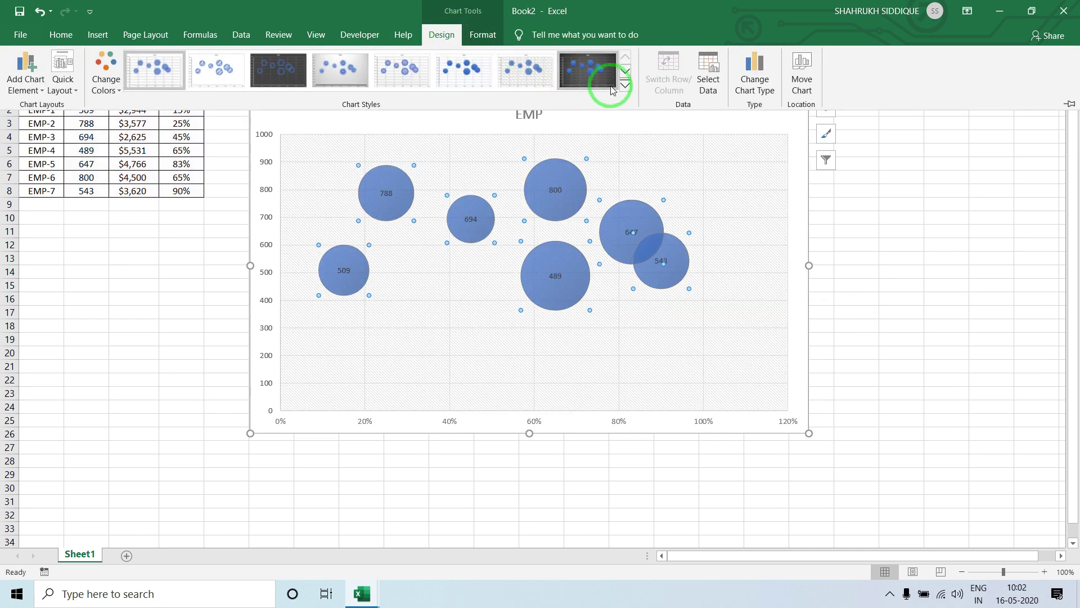
left_click(625, 84)
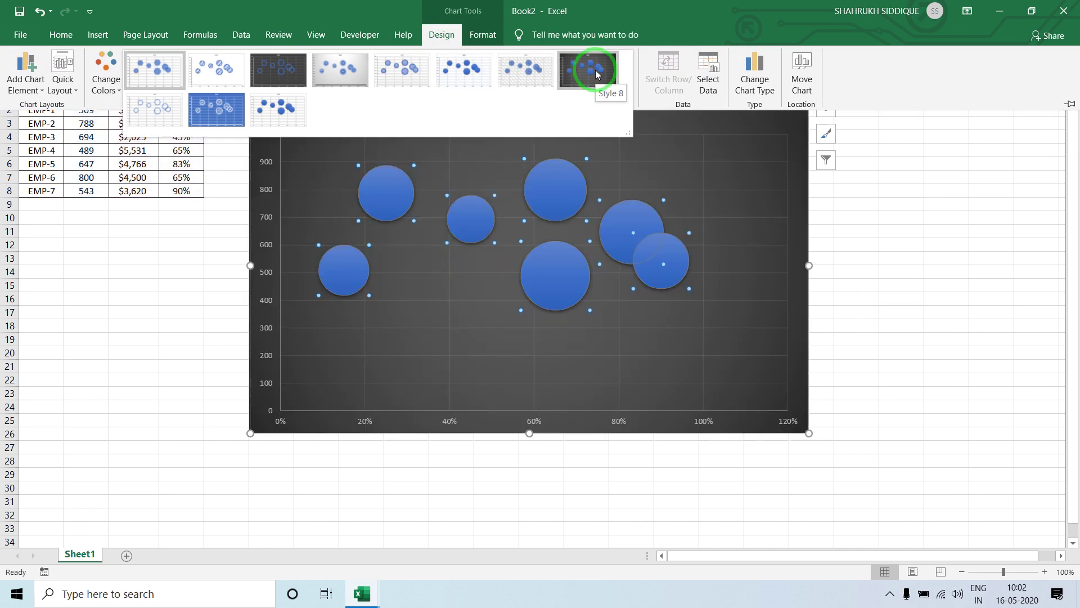
left_click(596, 73)
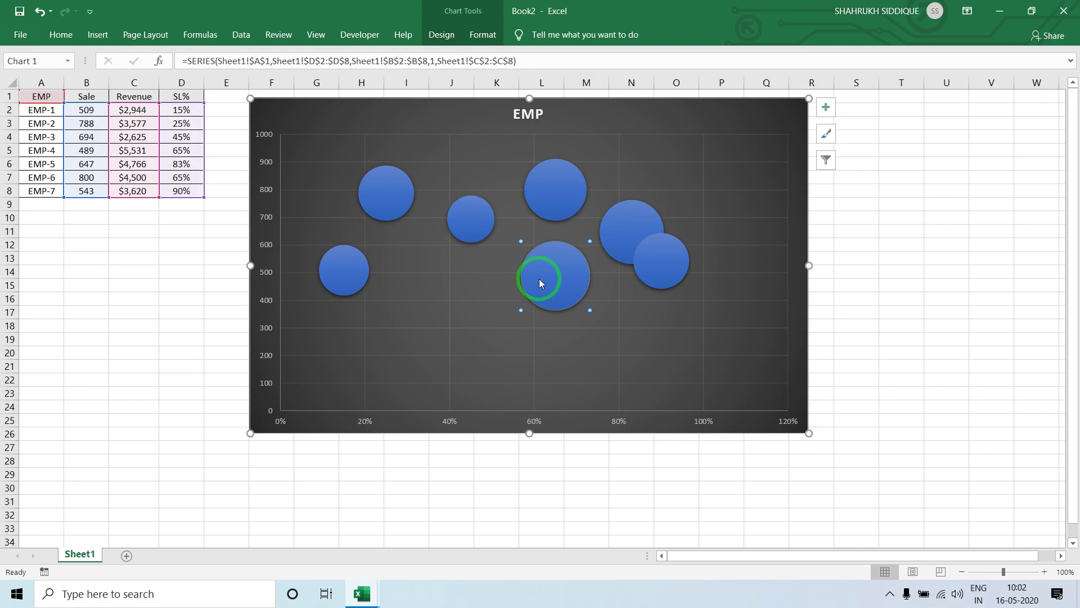
Select the bubble series and try setting its shape outline to none.
left_click(393, 180)
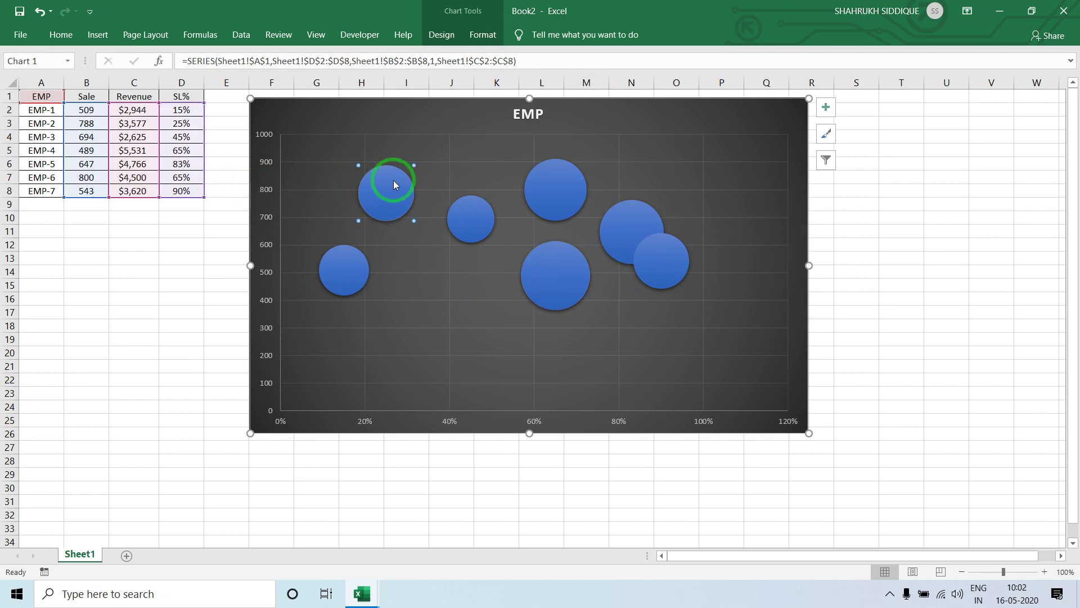
left_click(163, 269)
left_click(378, 195)
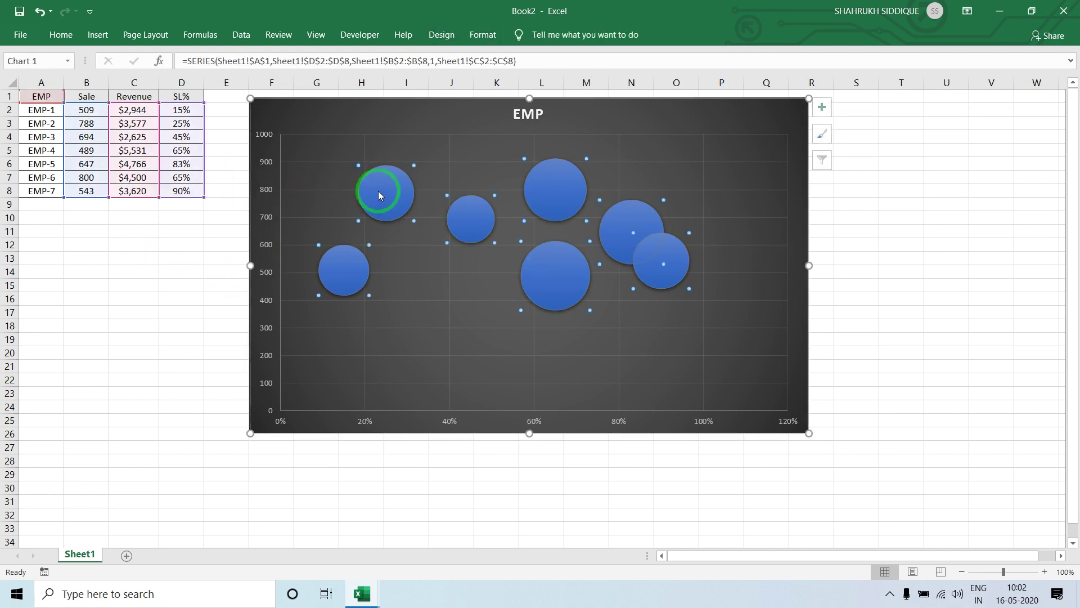
left_click(483, 35)
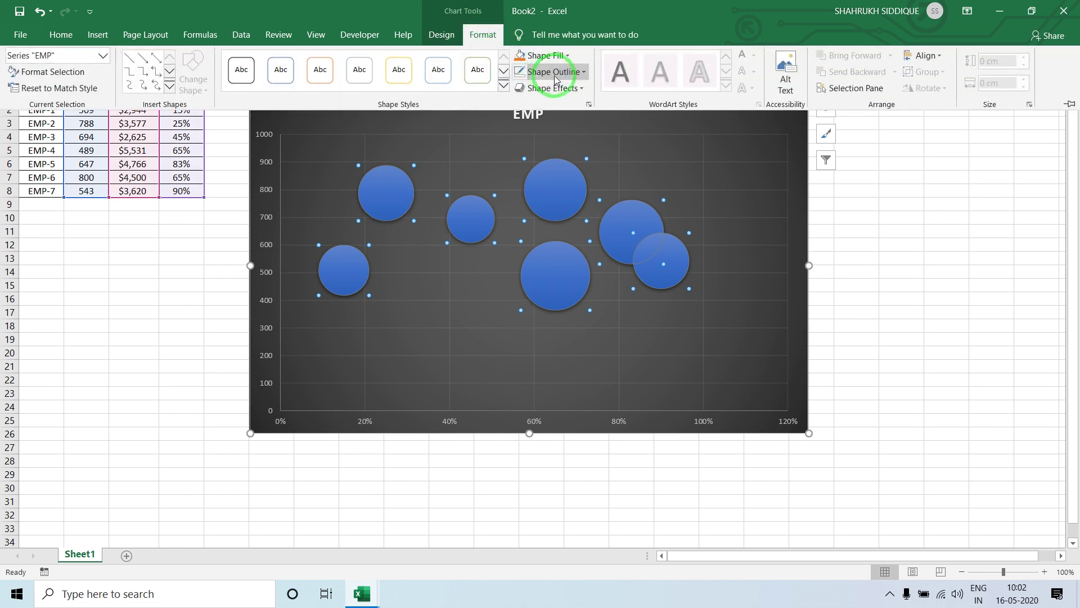
left_click(554, 78)
left_click(538, 207)
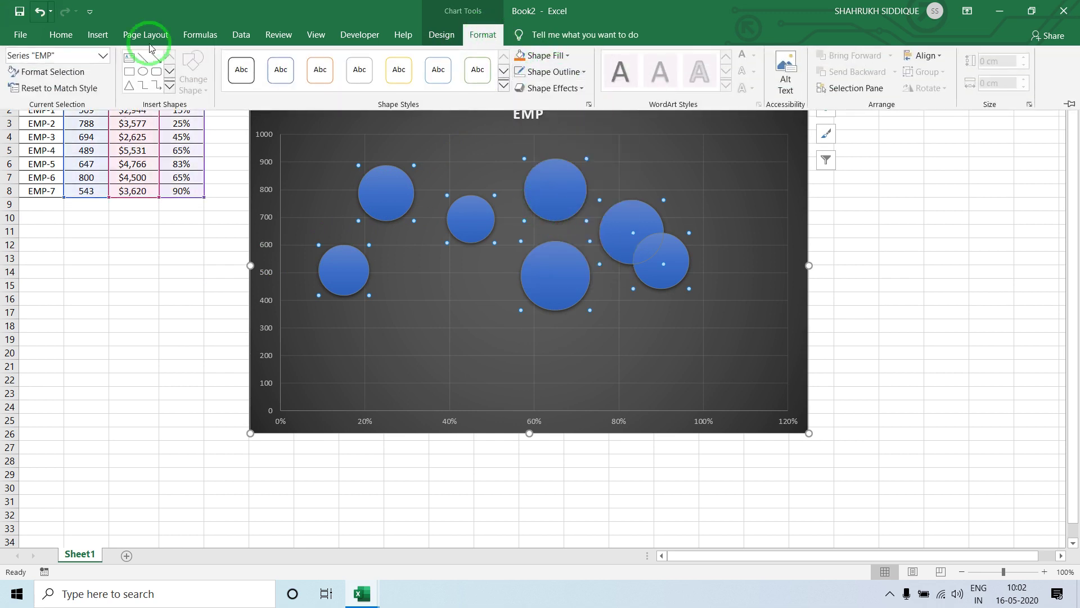
left_click(186, 371)
left_click(188, 368)
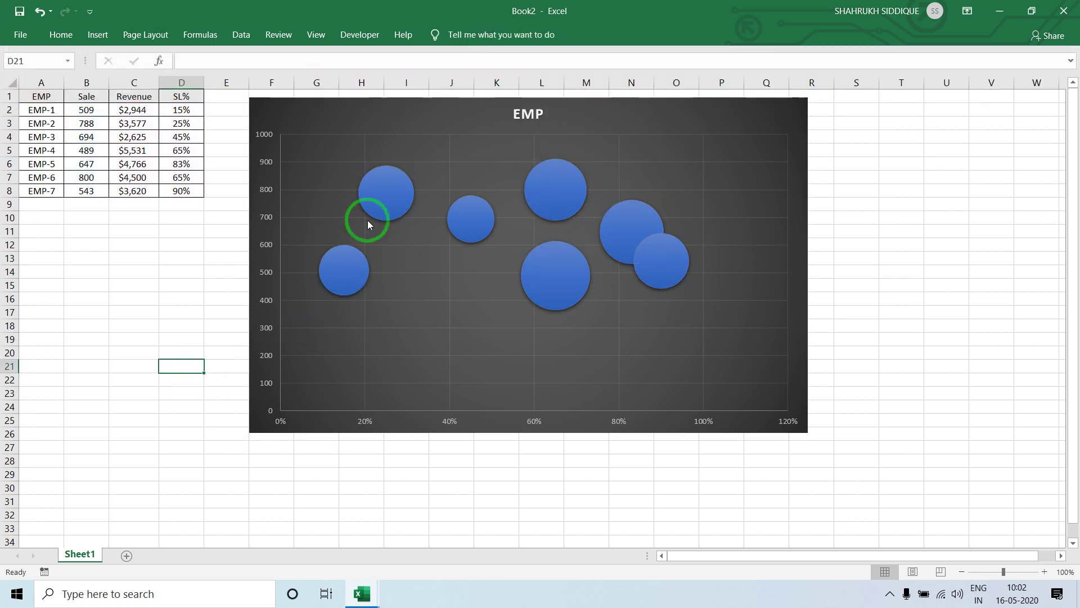
left_click(383, 198)
Turn on Vary colors by point in the series Fill settings so each bubble differs.
right_click(383, 197)
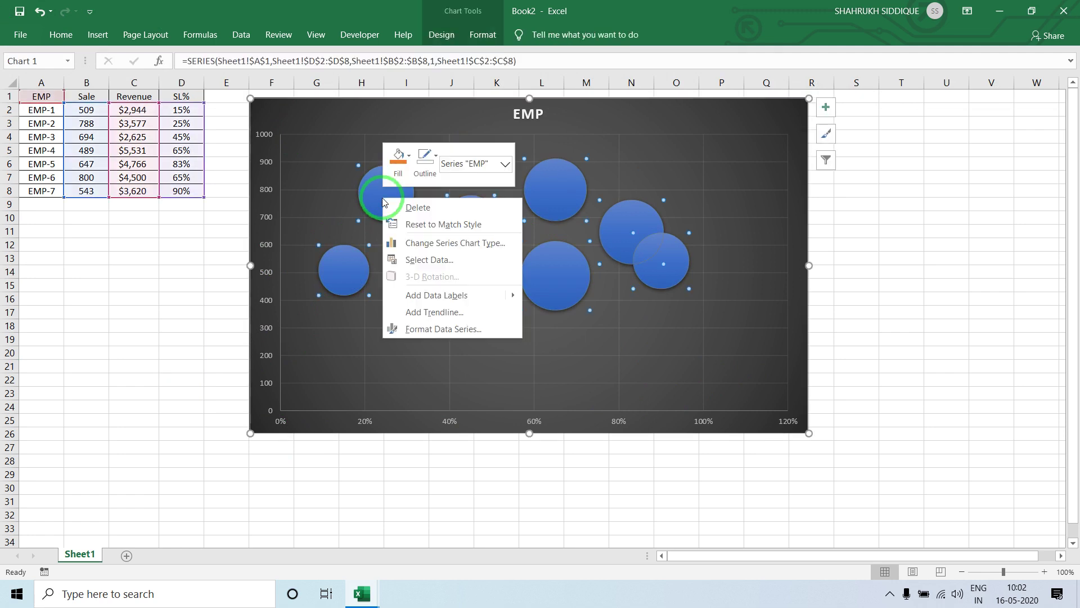
left_click(441, 329)
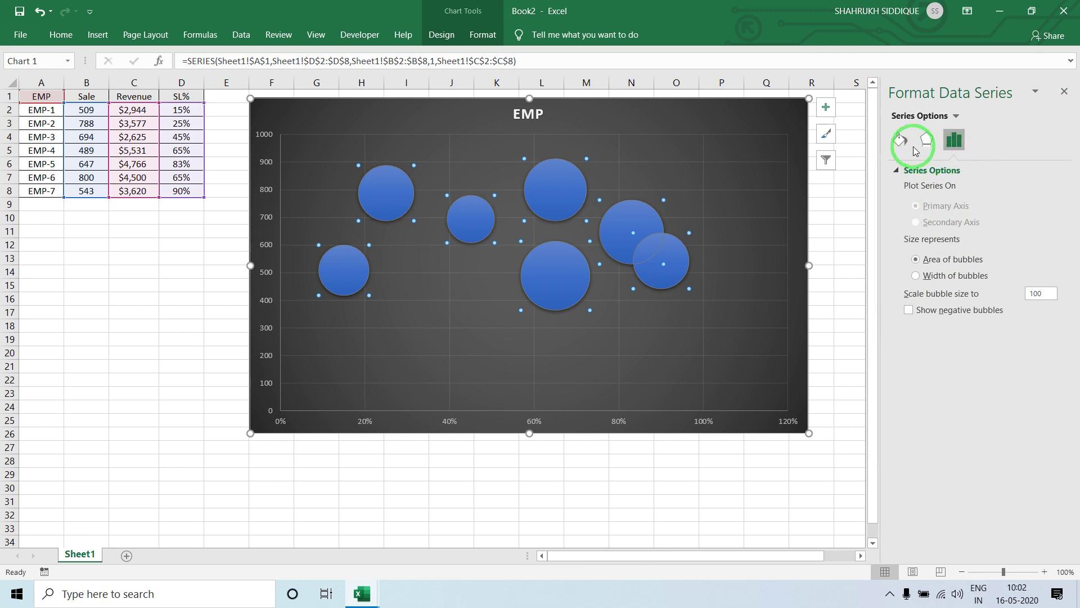
left_click(913, 145)
left_click(906, 171)
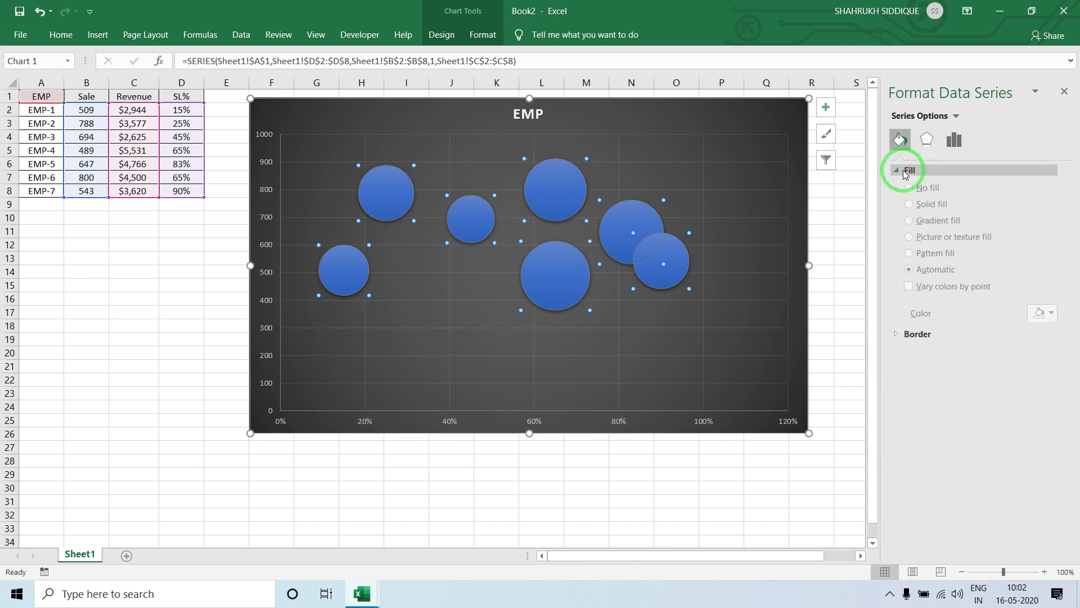
left_click(923, 291)
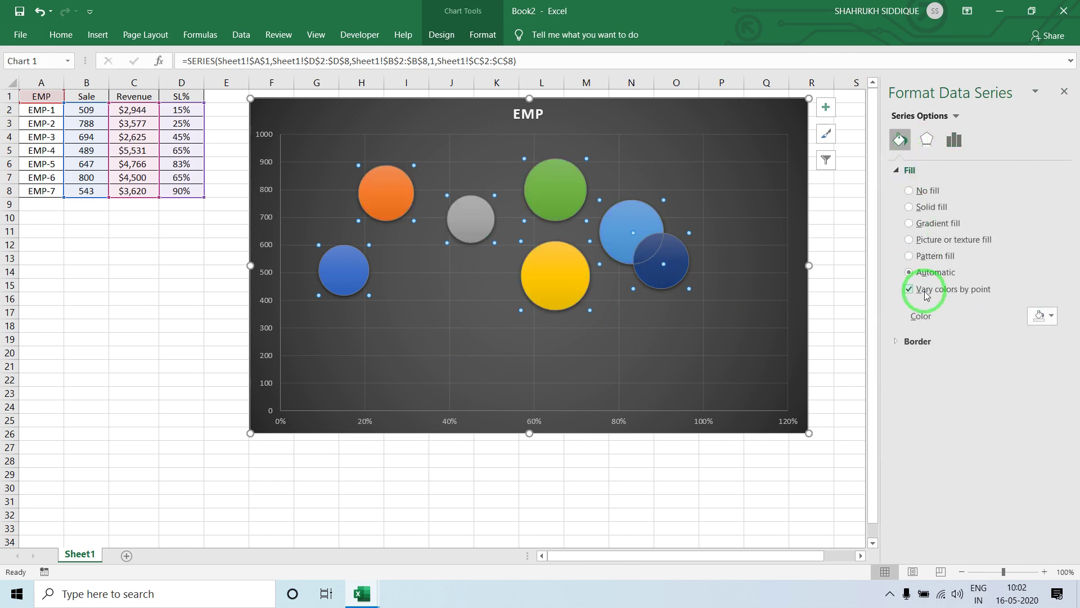
left_click(838, 350)
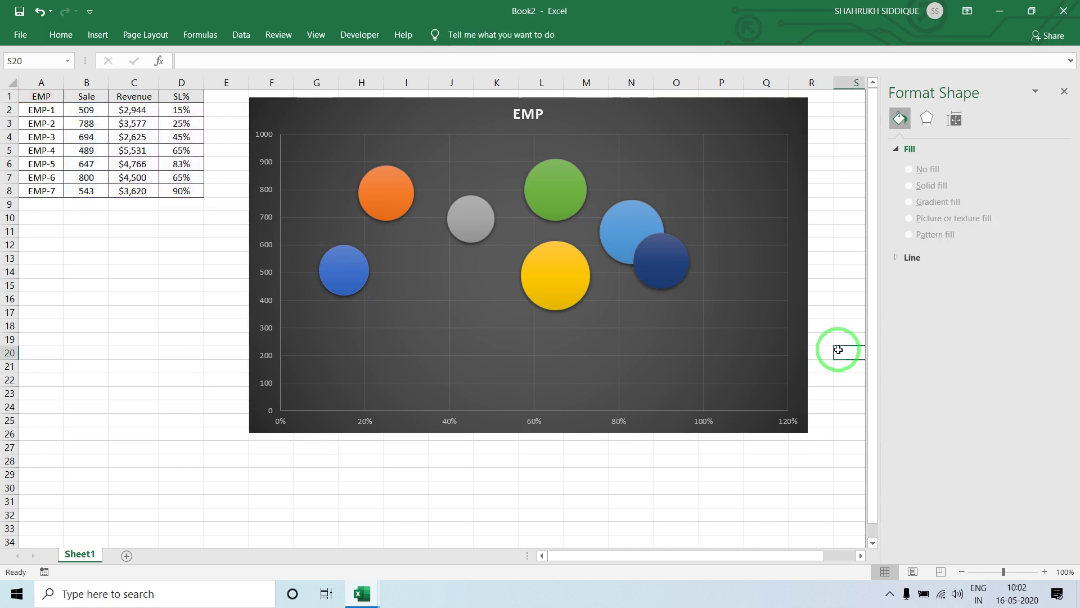
Change the whole chart's type, selecting the 3-D Bubble variant.
left_click(1064, 91)
key("alt+Tab")
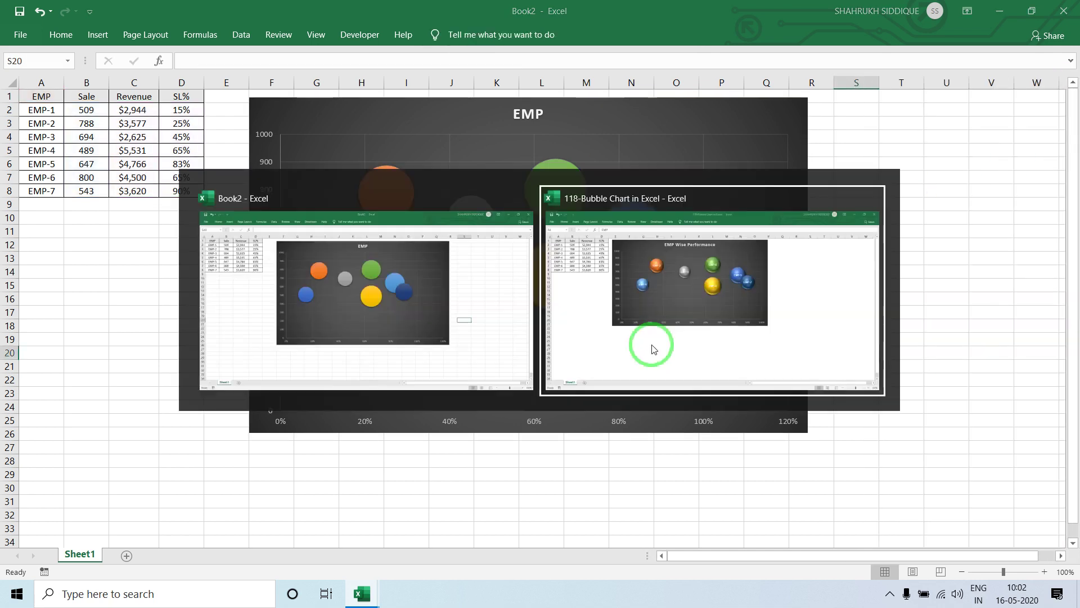
key("alt+Tab")
left_click(393, 194)
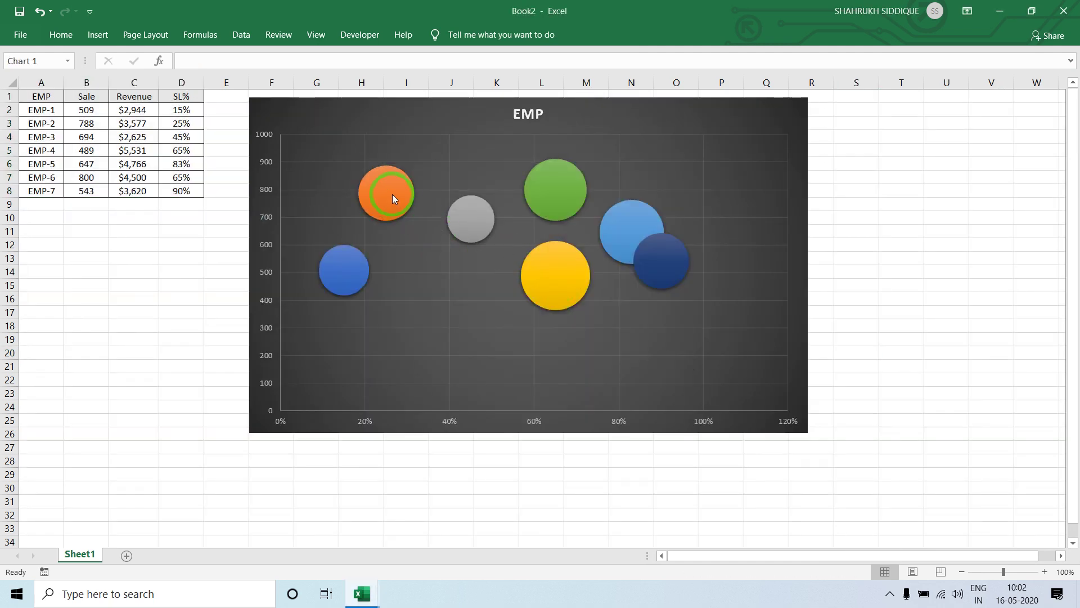
right_click(393, 199)
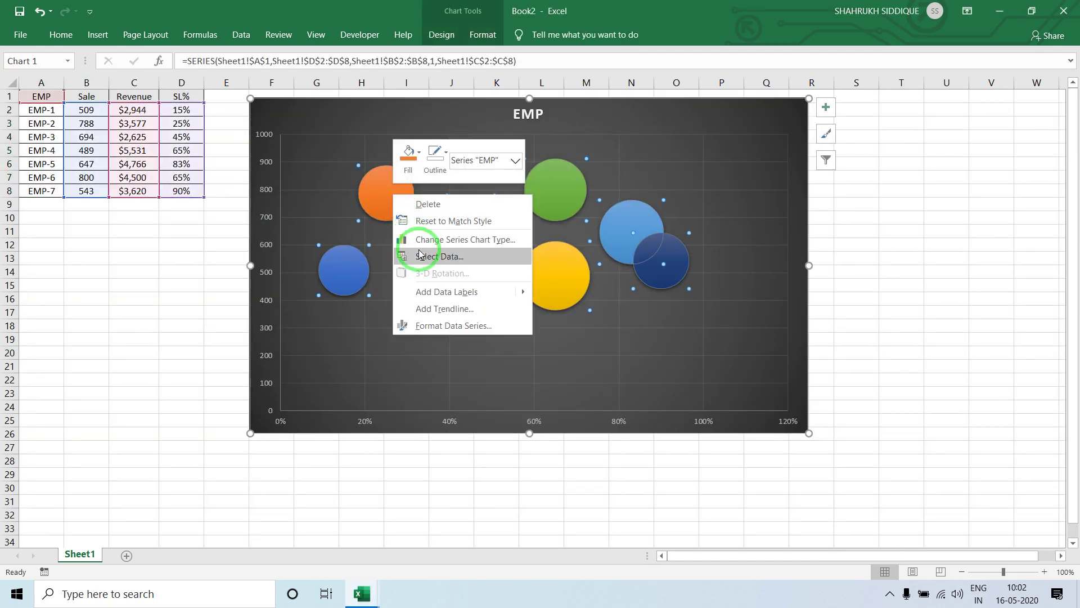
left_click(434, 240)
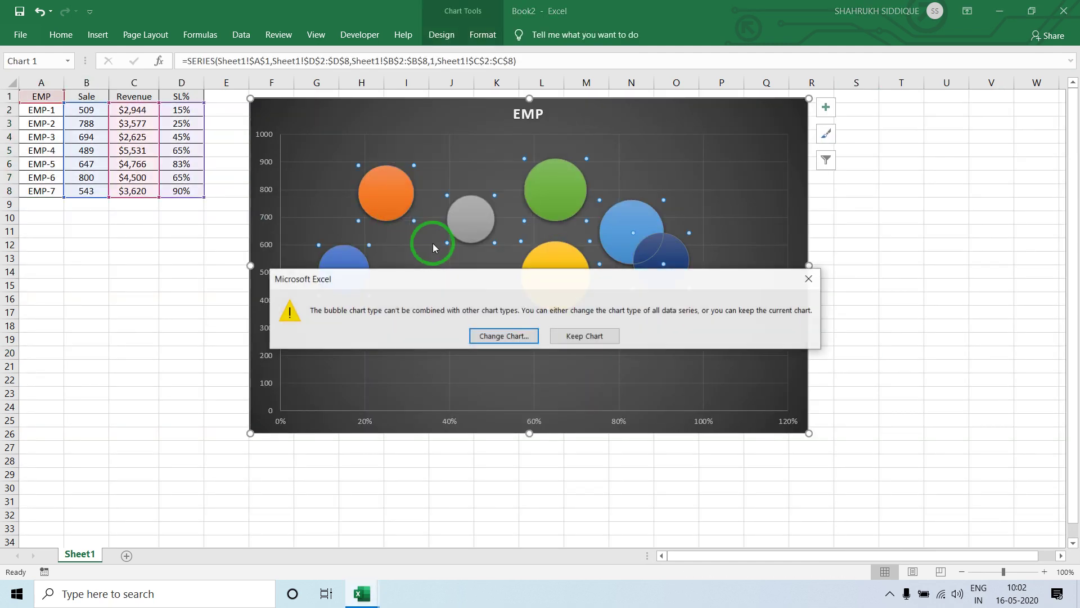
left_click(526, 338)
left_click(681, 142)
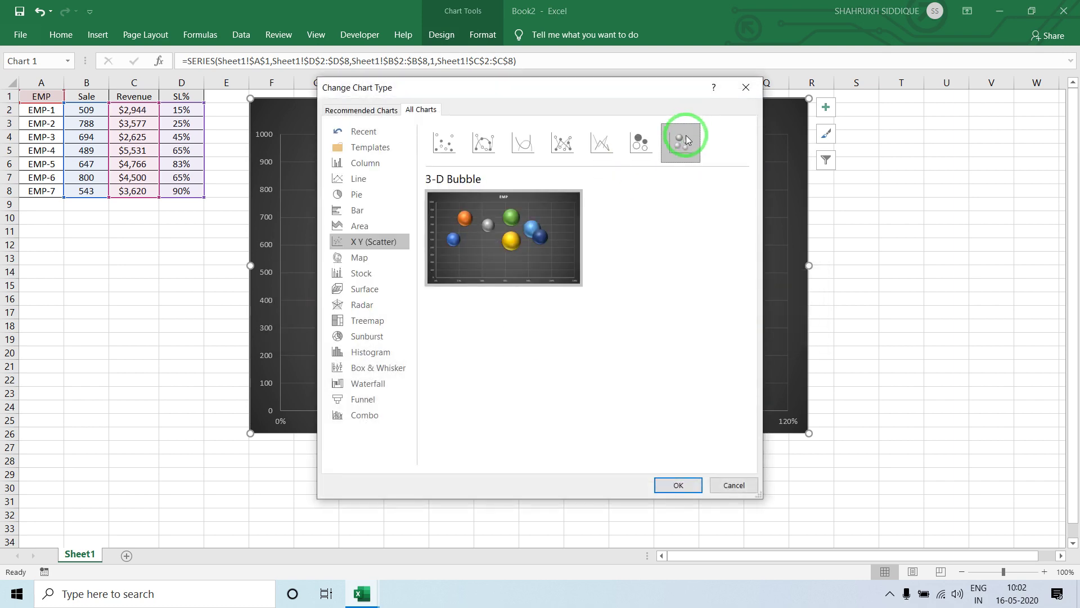
Switch the chart to 3-D Bubble, add Sale value labels, and open Format Data Labels.
left_click(675, 383)
left_click(680, 484)
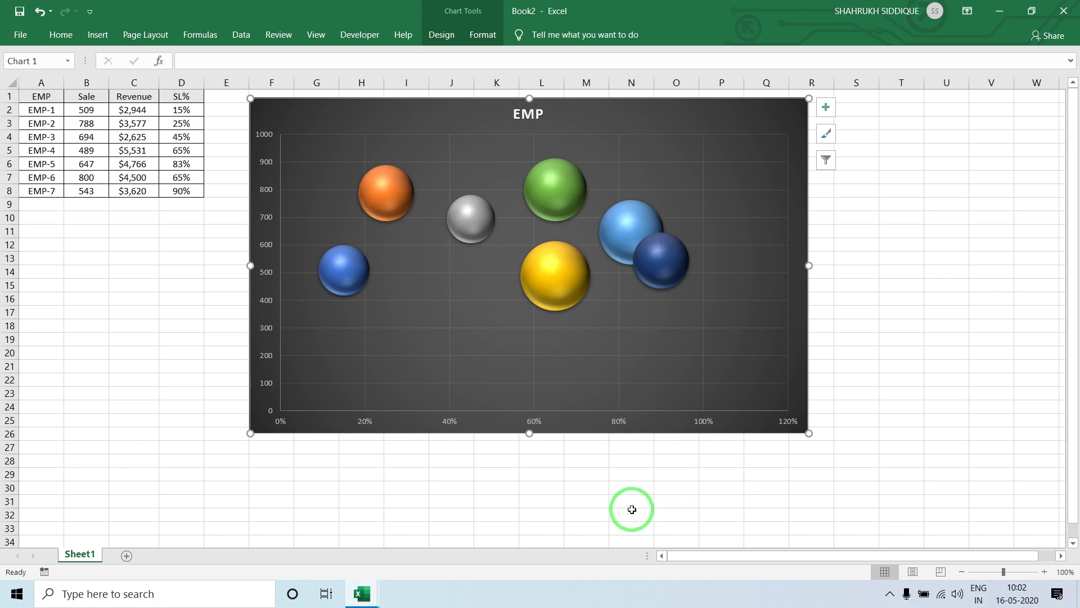
right_click(561, 262)
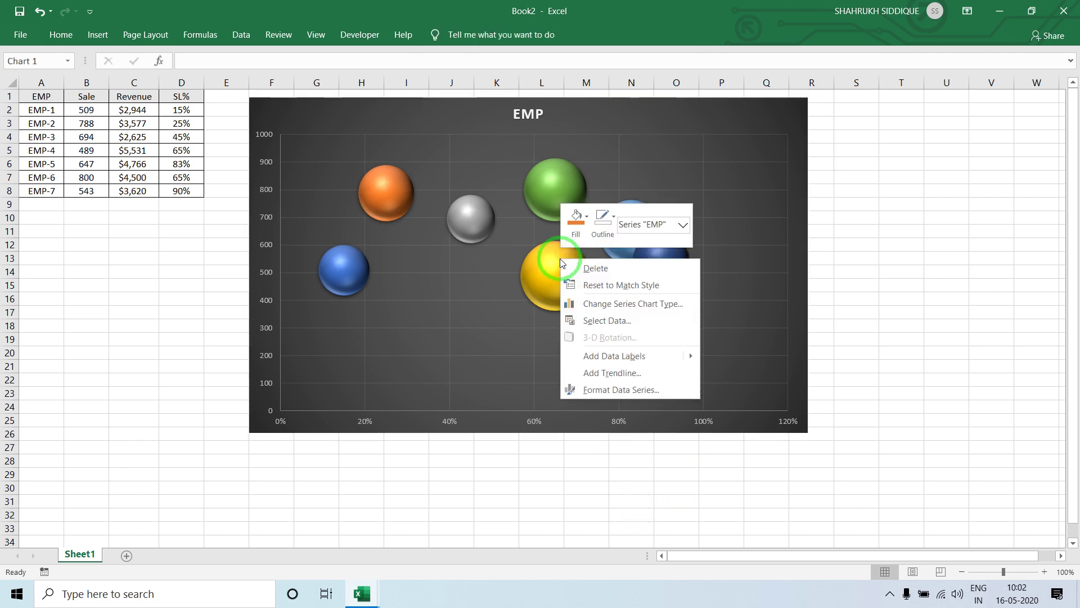
left_click(597, 356)
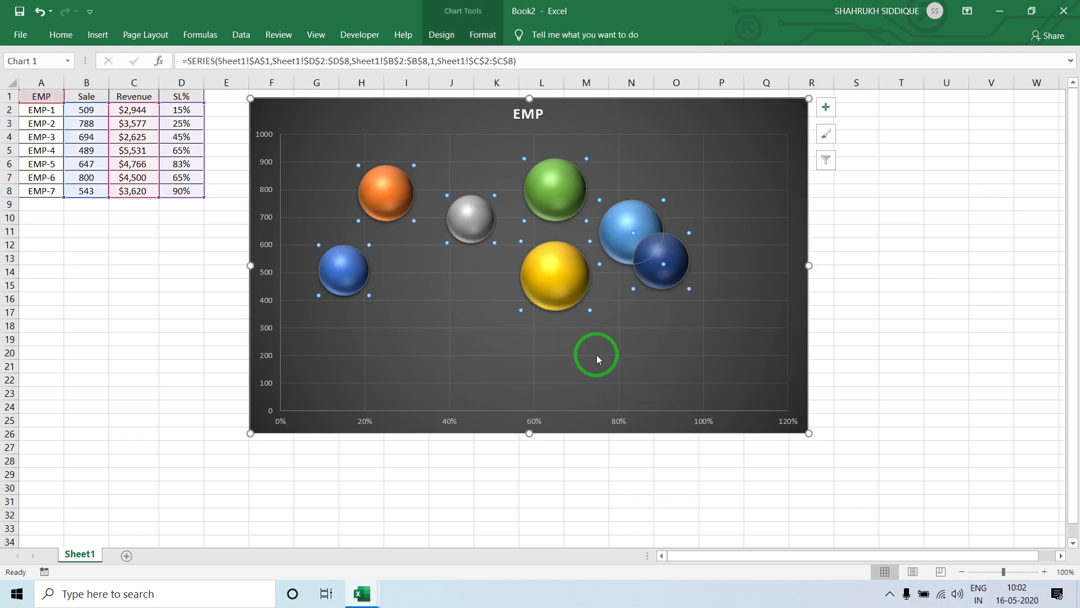
left_click(607, 280)
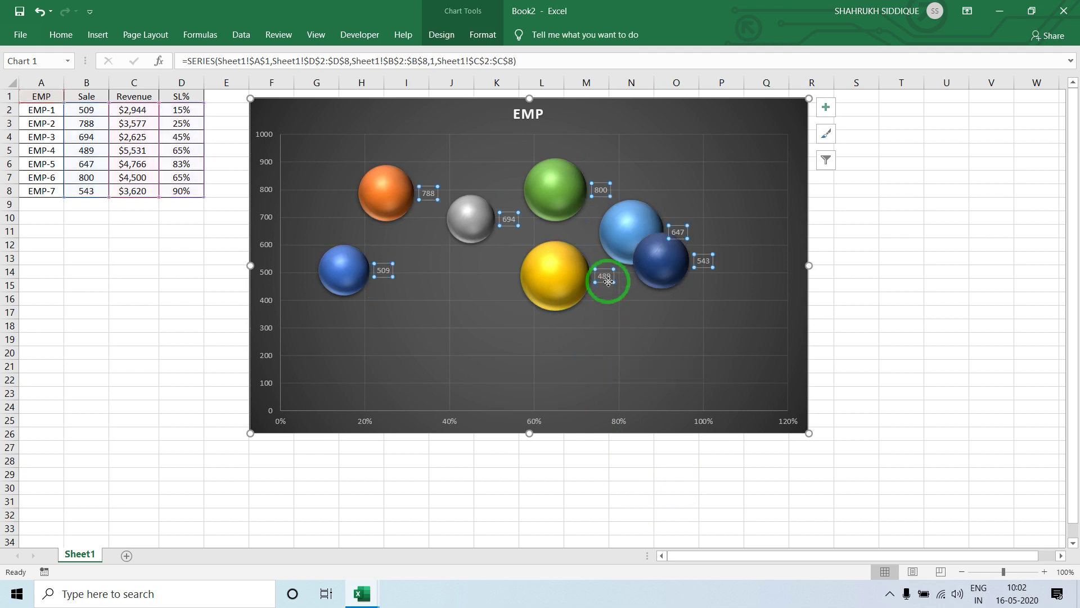
right_click(609, 282)
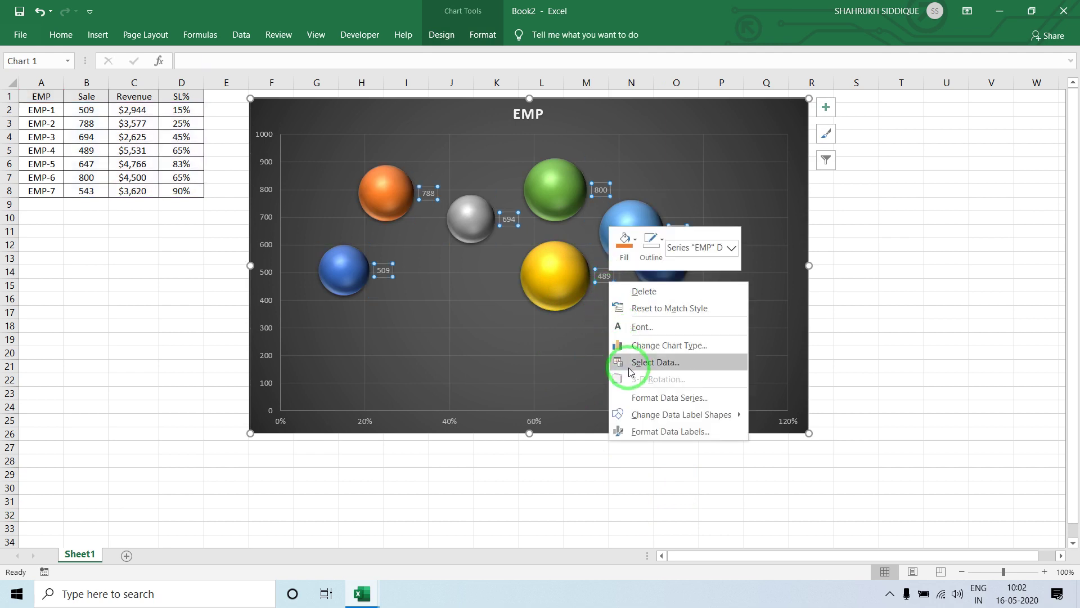
left_click(635, 431)
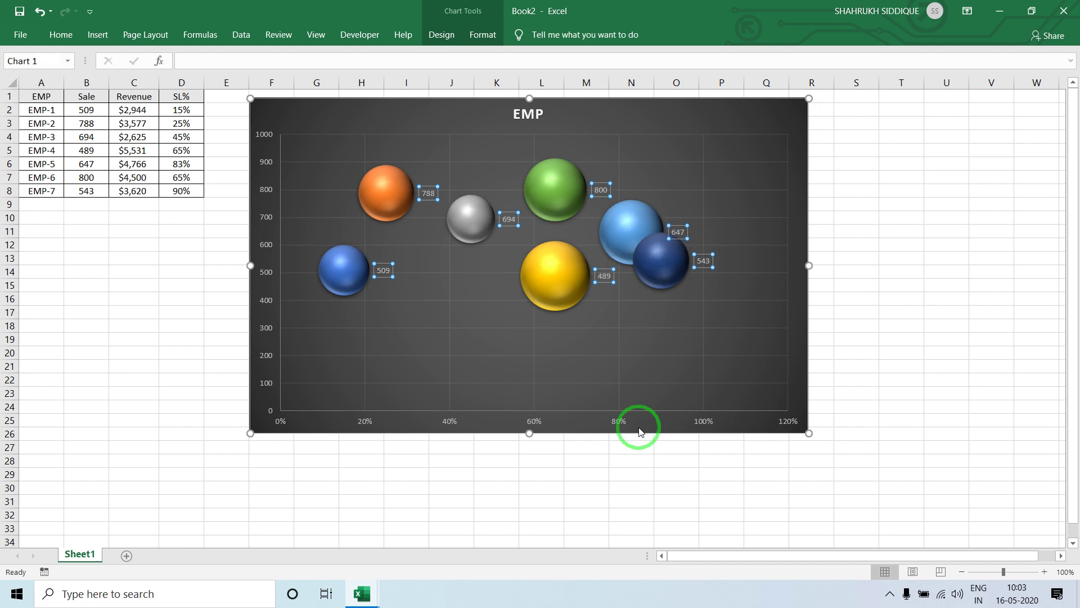
Centre the labels, drop the series name, and take label text from EMP names in A2:A8.
left_click(915, 386)
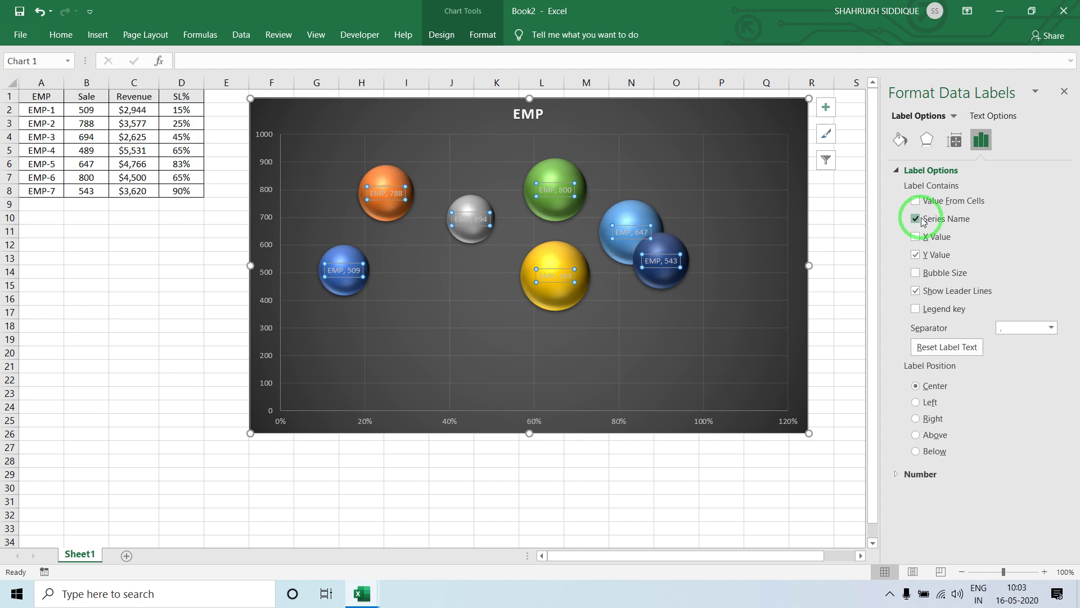
left_click(917, 218)
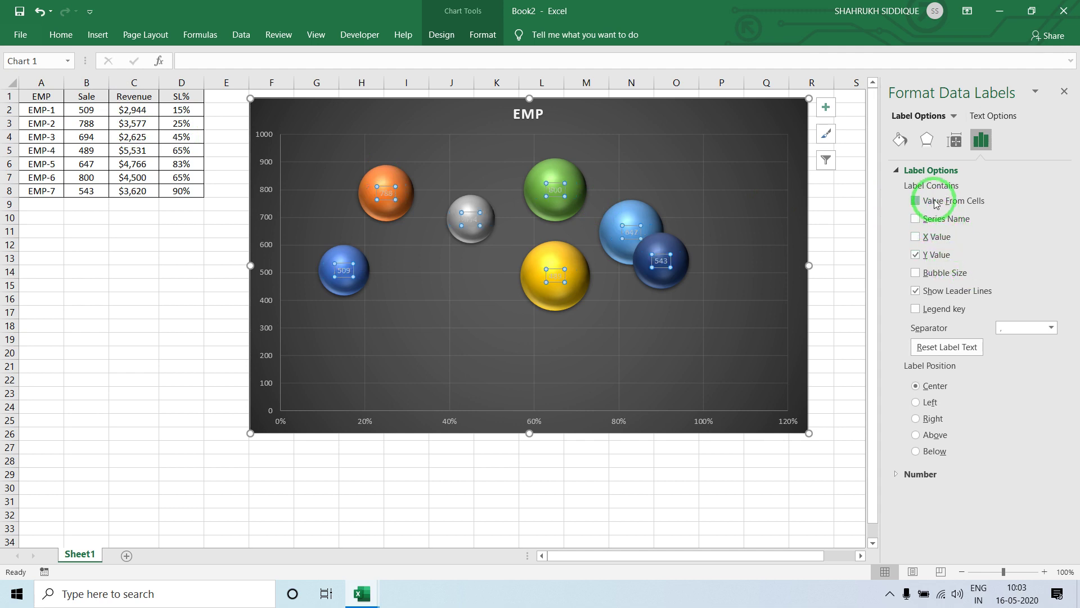
left_click(915, 201)
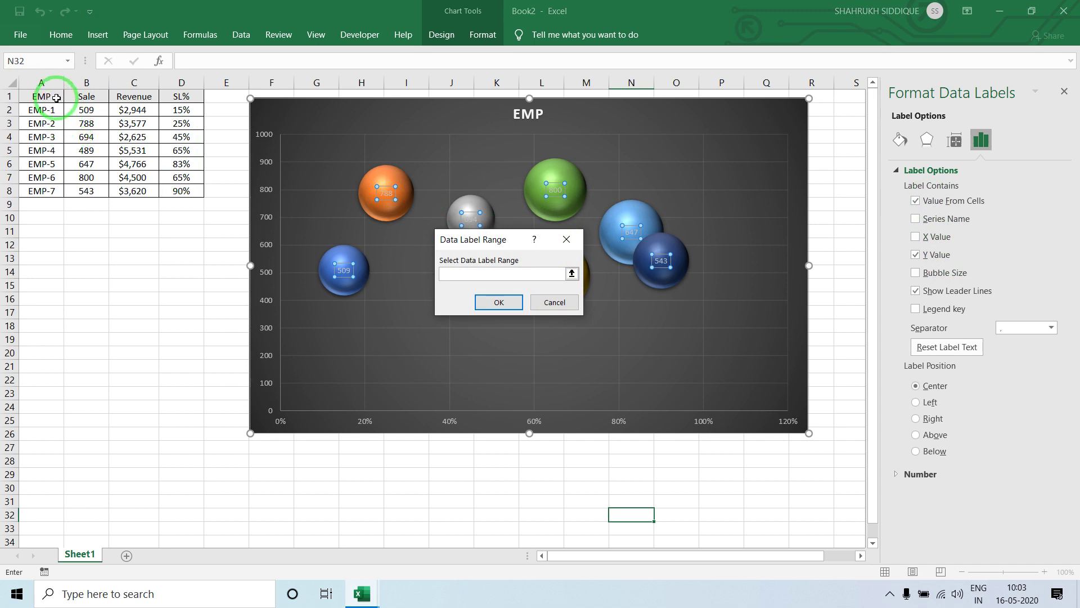
left_click_drag(43, 110, 50, 191)
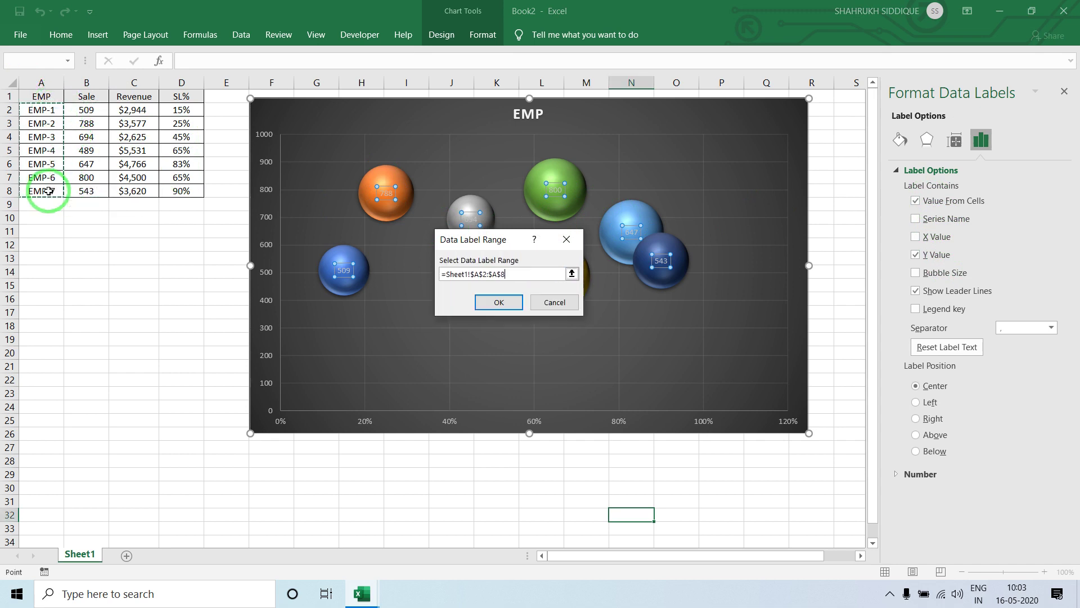
left_click(487, 304)
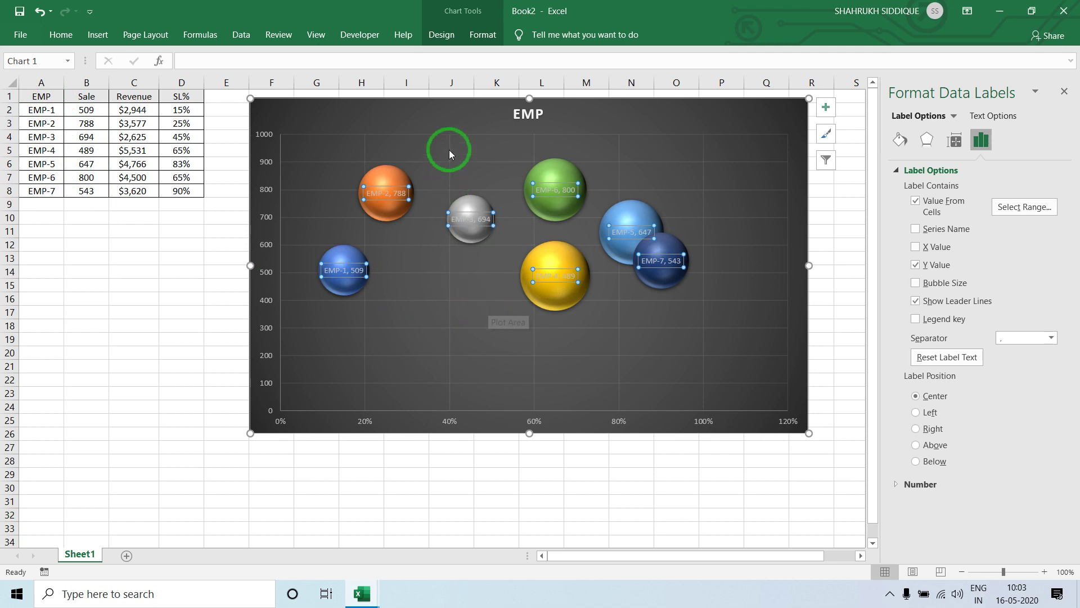
Set the bubble data labels' text fill to white.
left_click(488, 35)
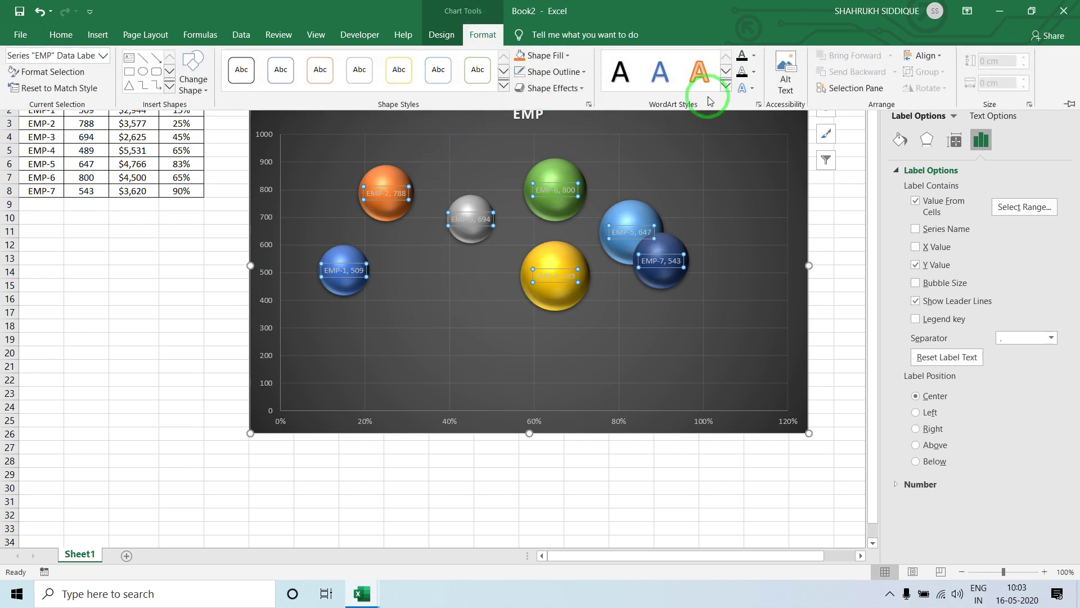
left_click(754, 55)
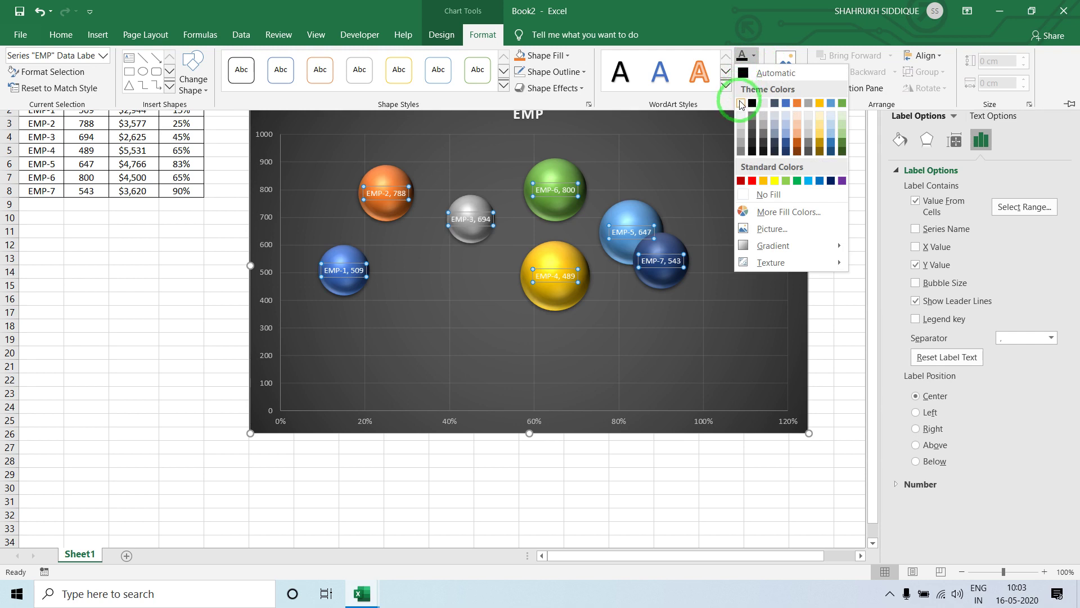
left_click(741, 103)
Make the data labels bold and enlarge them to 10.5 pt.
left_click(62, 35)
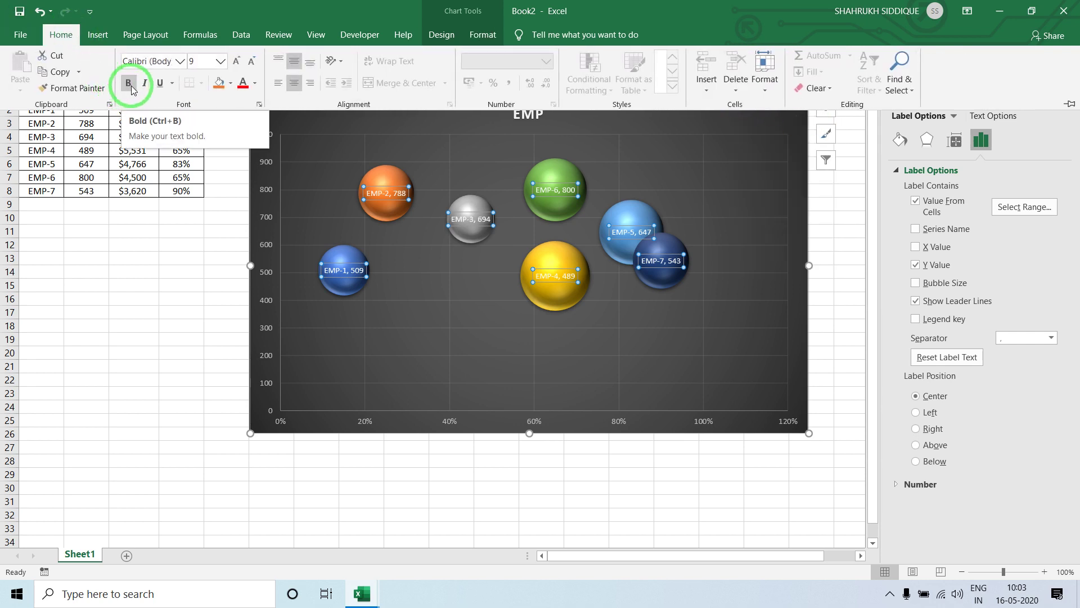
left_click(131, 87)
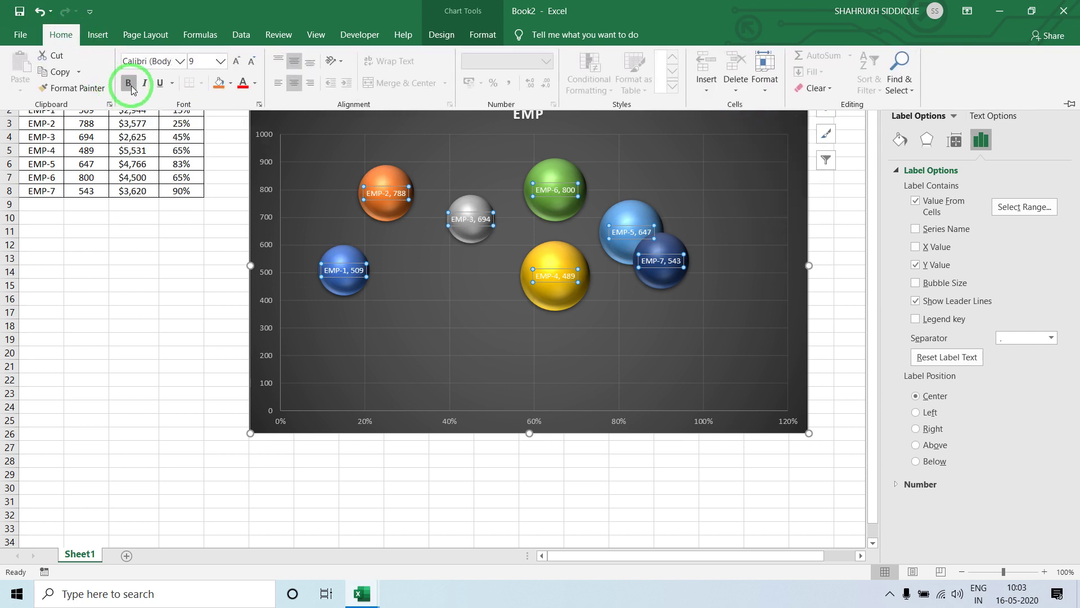
left_click(242, 61)
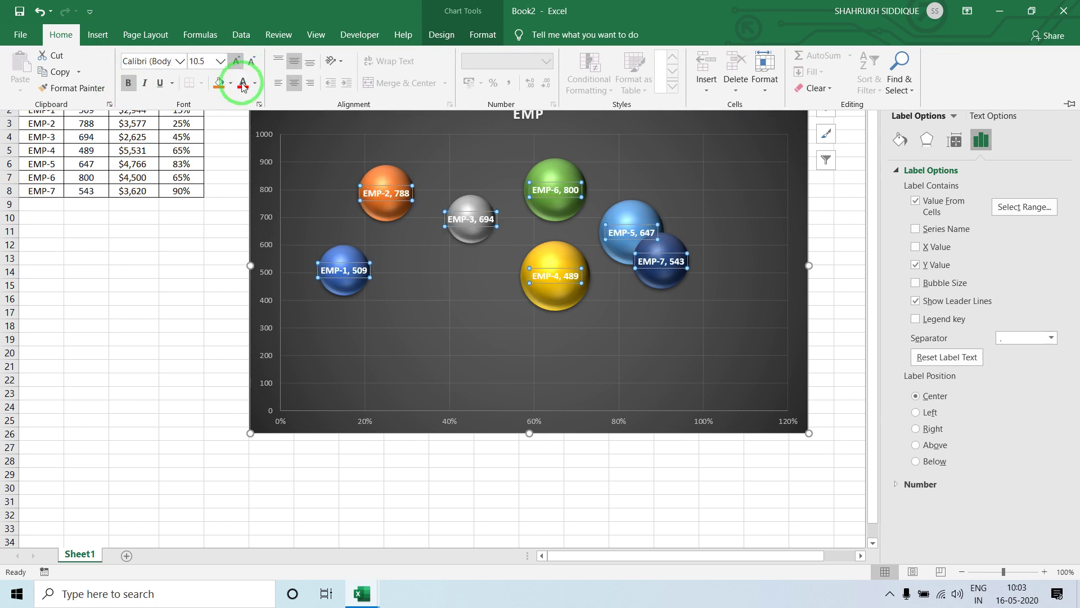
left_click(110, 318)
left_click(110, 318)
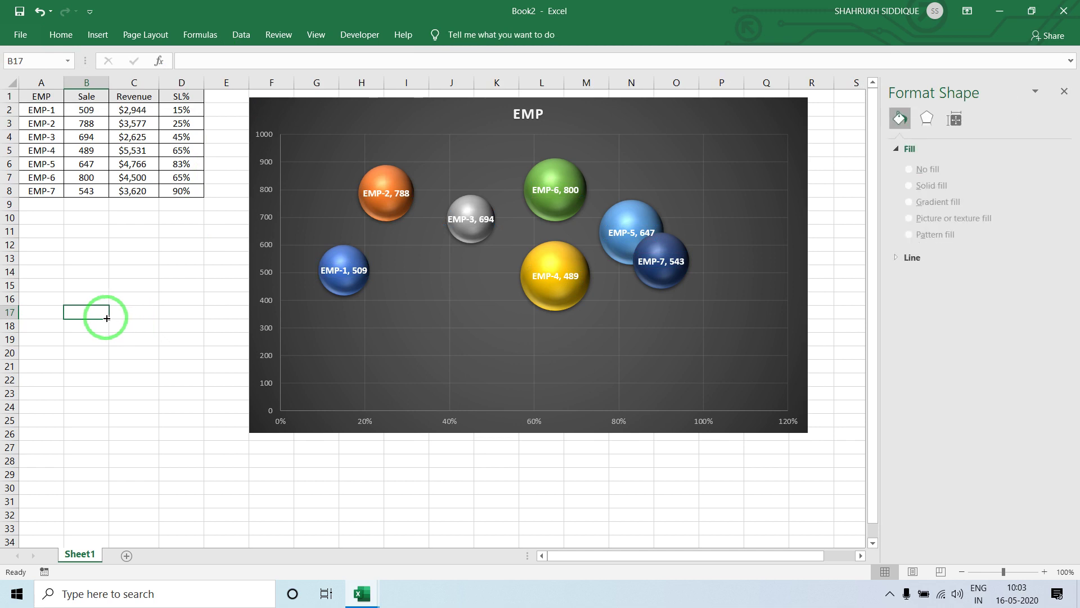
Change EMP-7's sale in B8 to 900 and revenue in C8 to 5900, then select the Sale values.
left_click(101, 192)
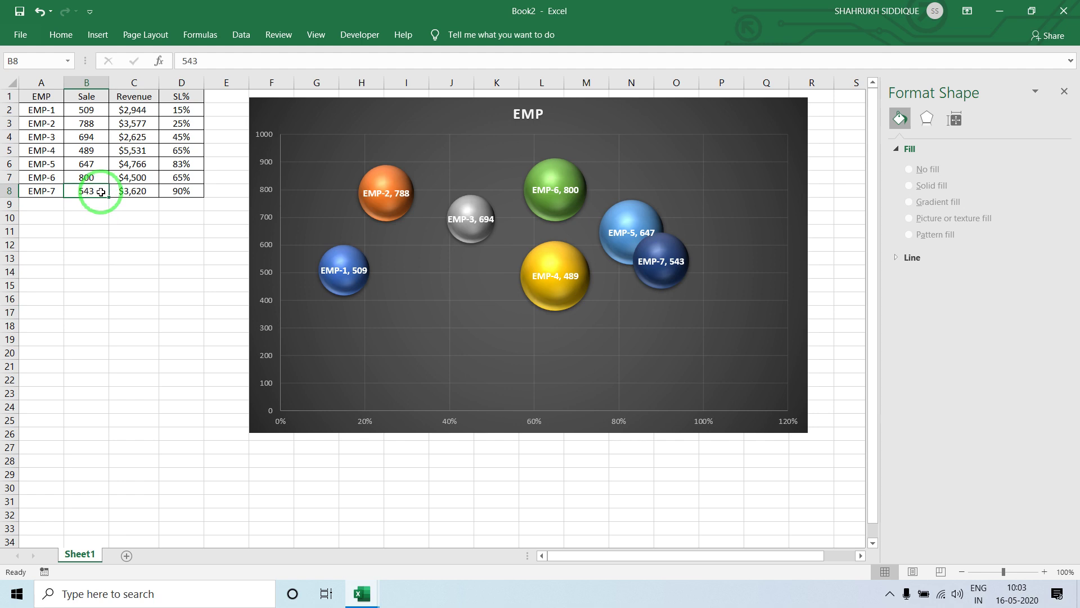
type("900")
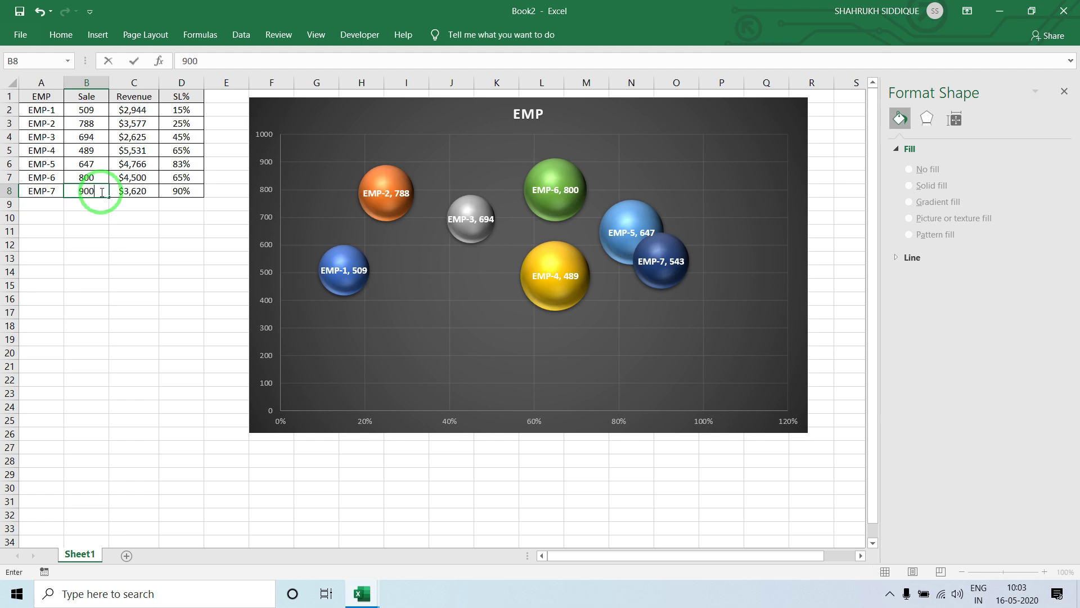
key("Return")
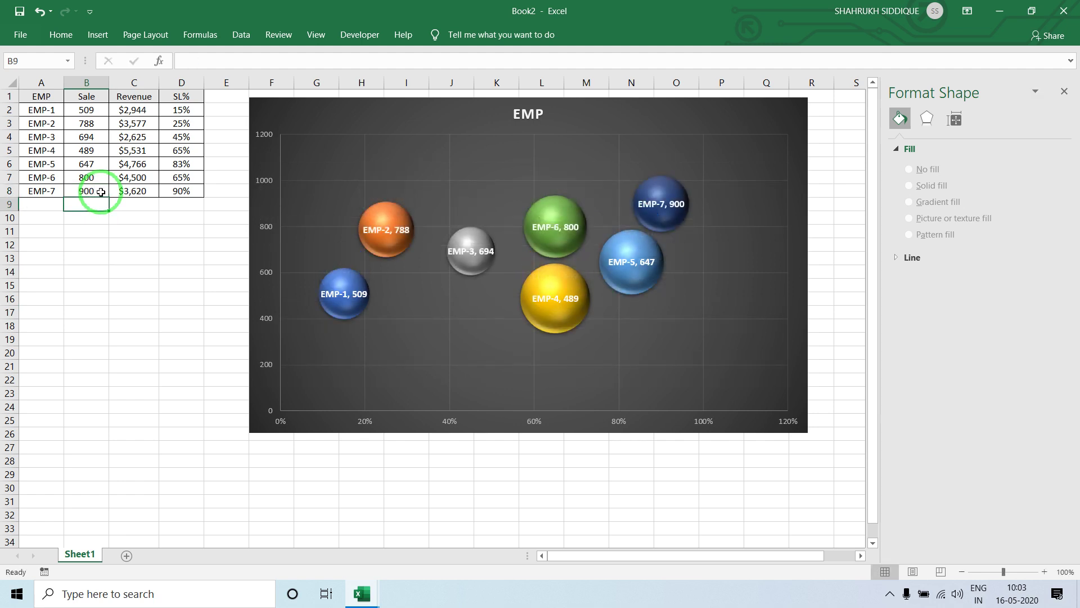
key("Up")
key("Right")
type("5")
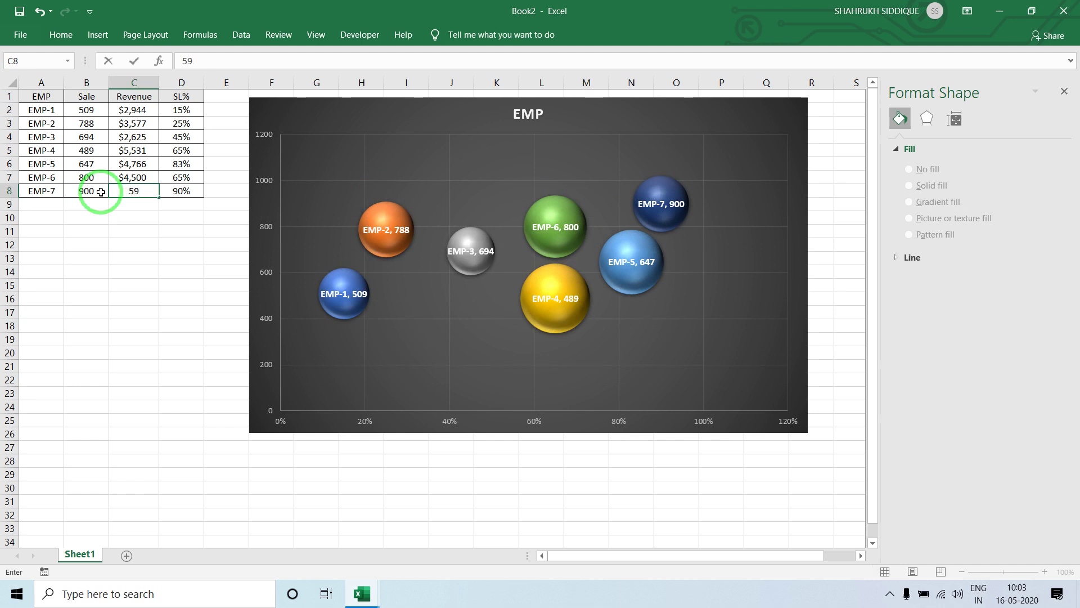
key("Return")
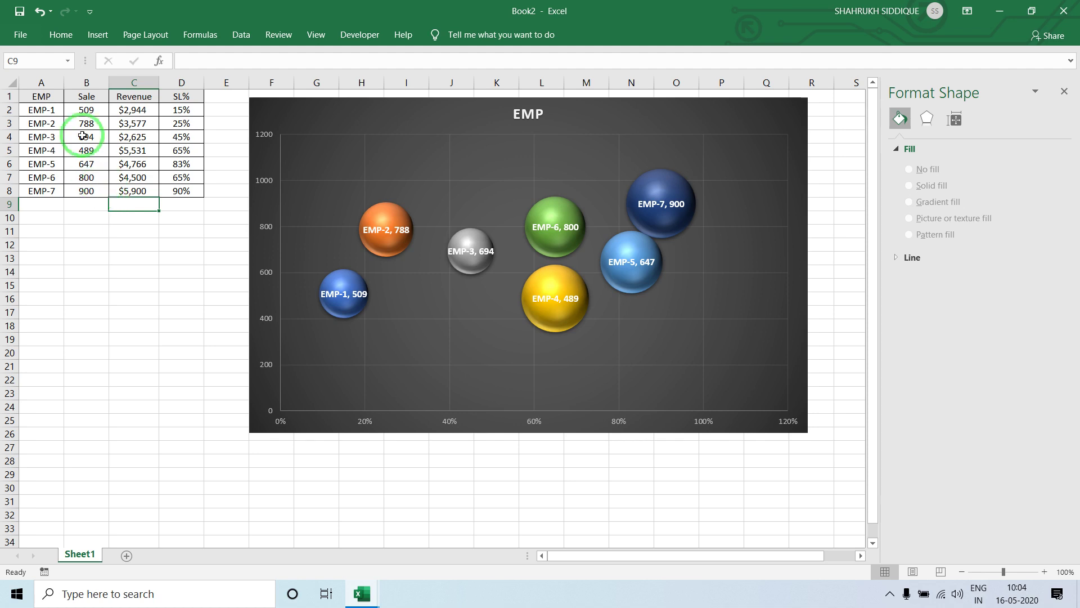
left_click_drag(86, 96, 89, 193)
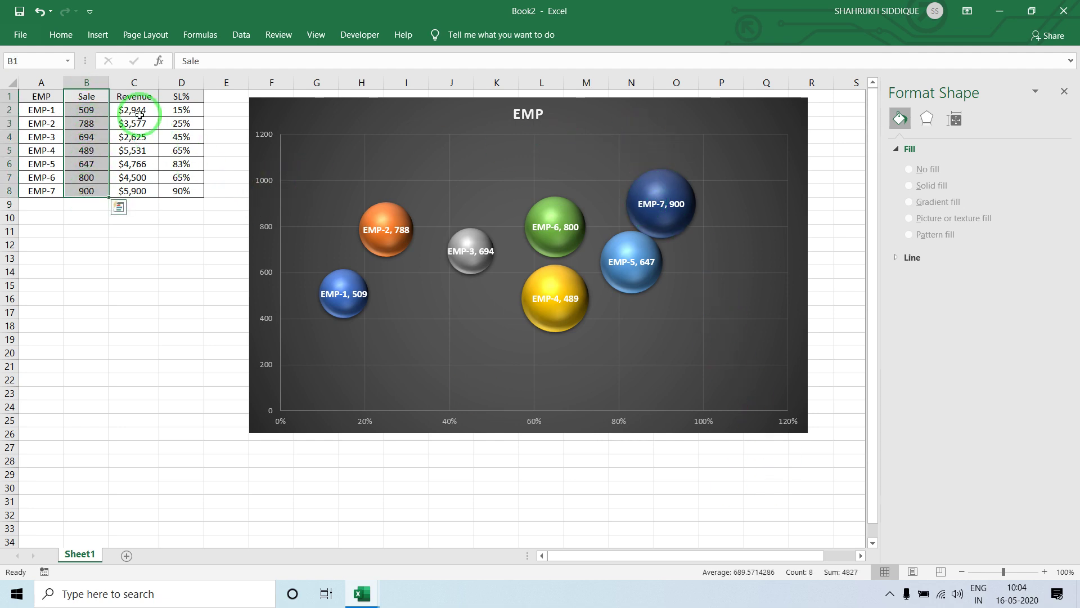
left_click(135, 97)
left_click_drag(136, 110, 137, 192)
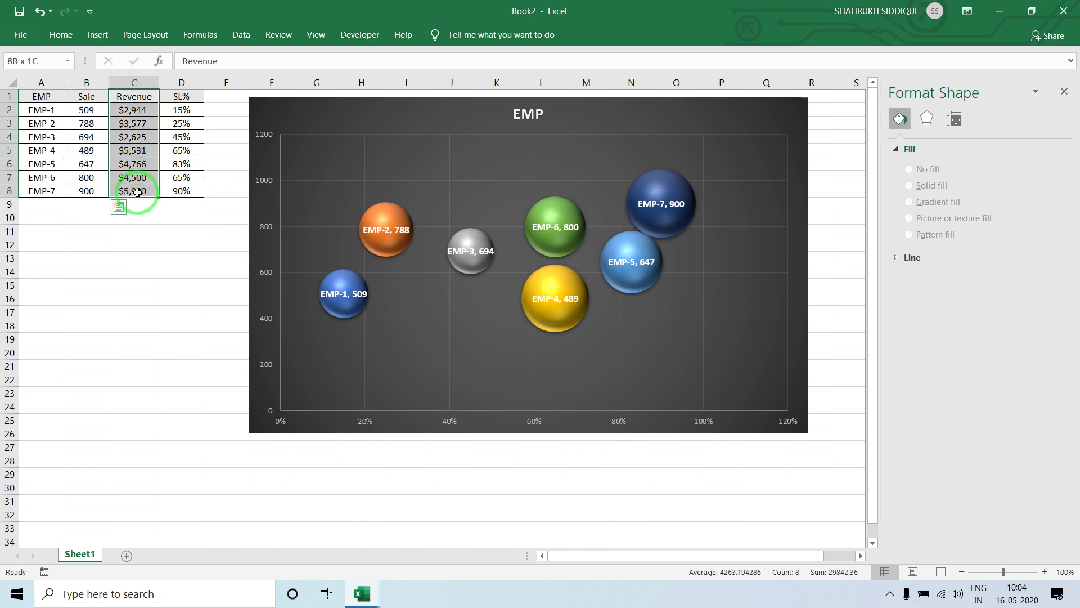
right_click(429, 107)
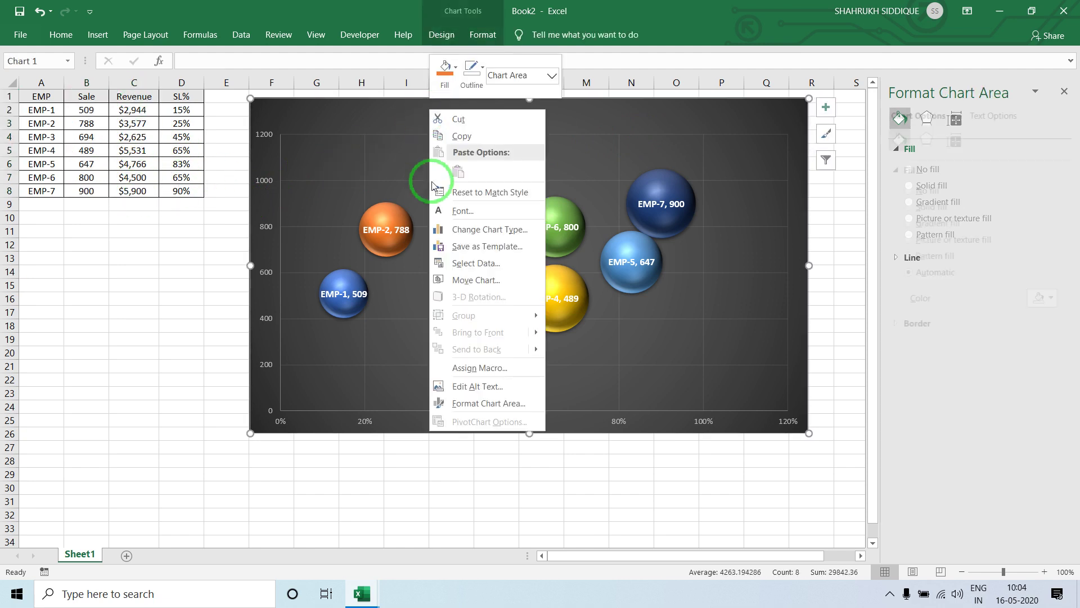
left_click(457, 269)
left_click(399, 271)
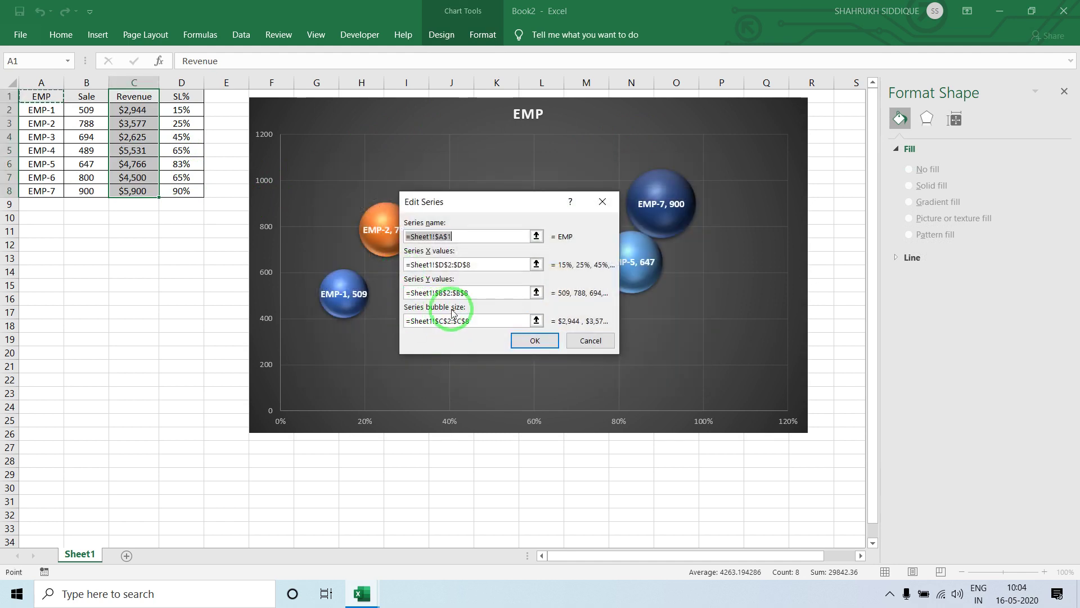
left_click(589, 340)
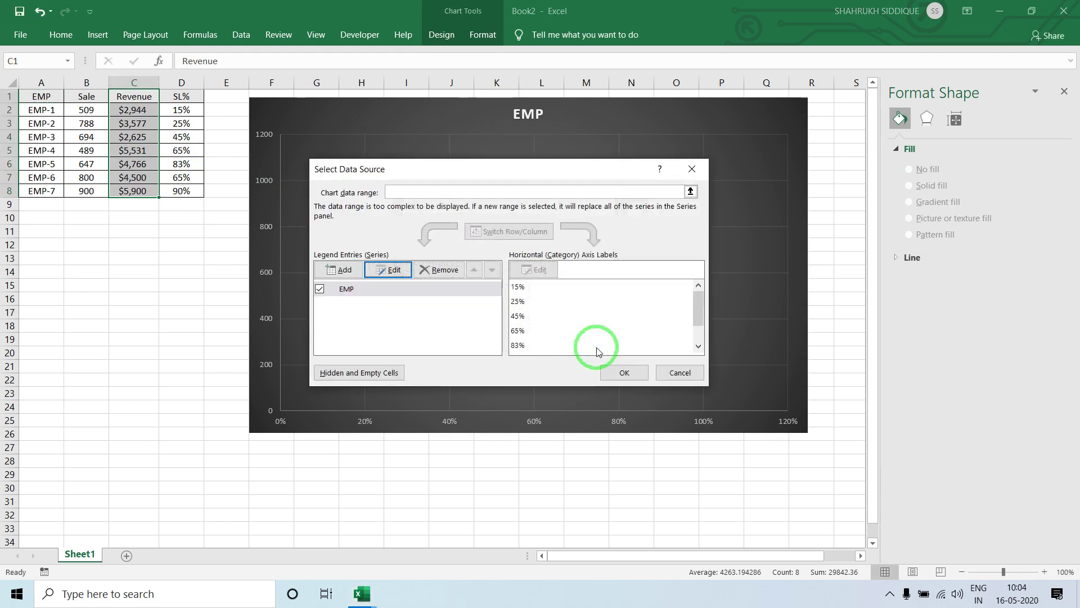
left_click(680, 371)
left_click(382, 155)
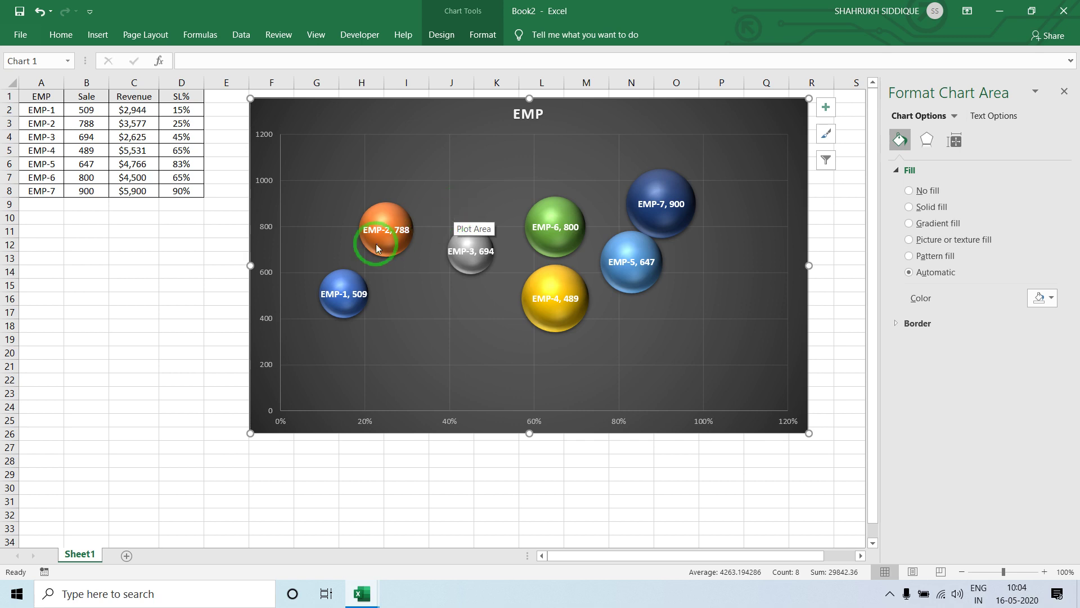
Close the Format pane and turn off the sheet's gridlines and row and column headings.
left_click(187, 247)
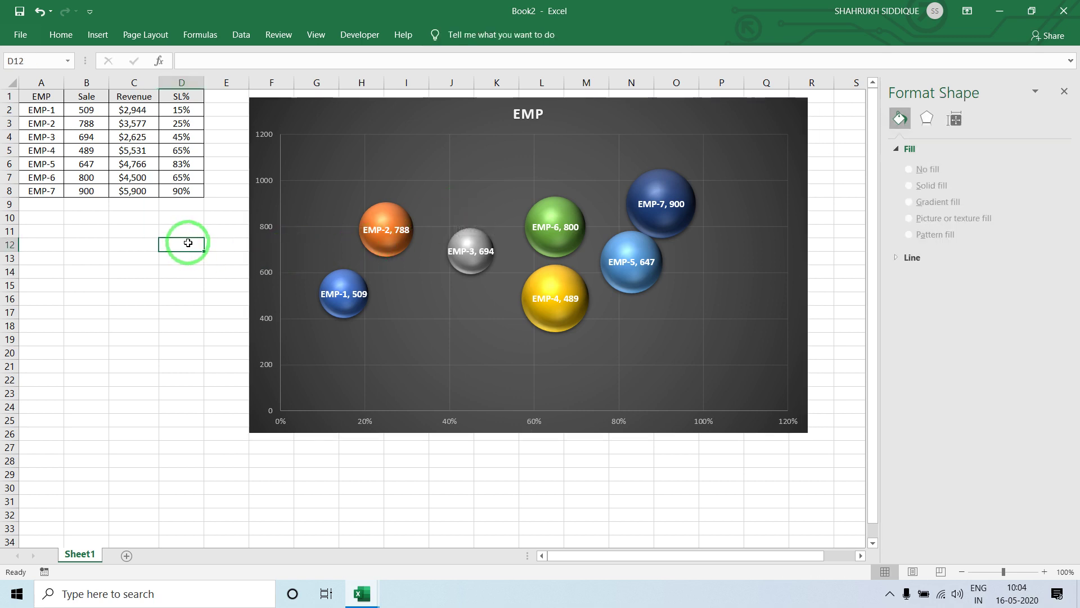
left_click(1064, 91)
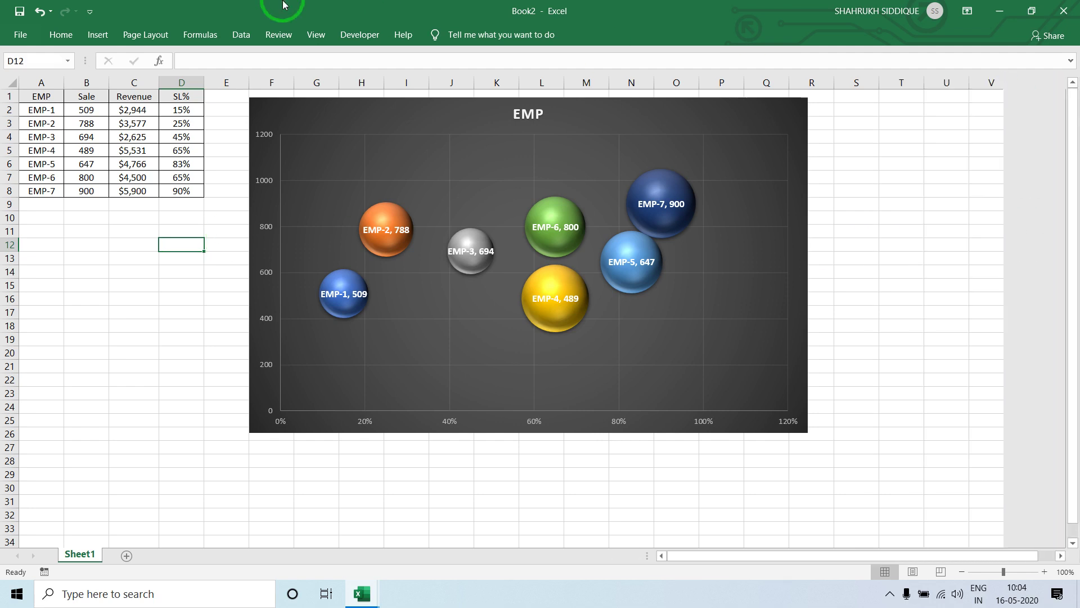
left_click(311, 34)
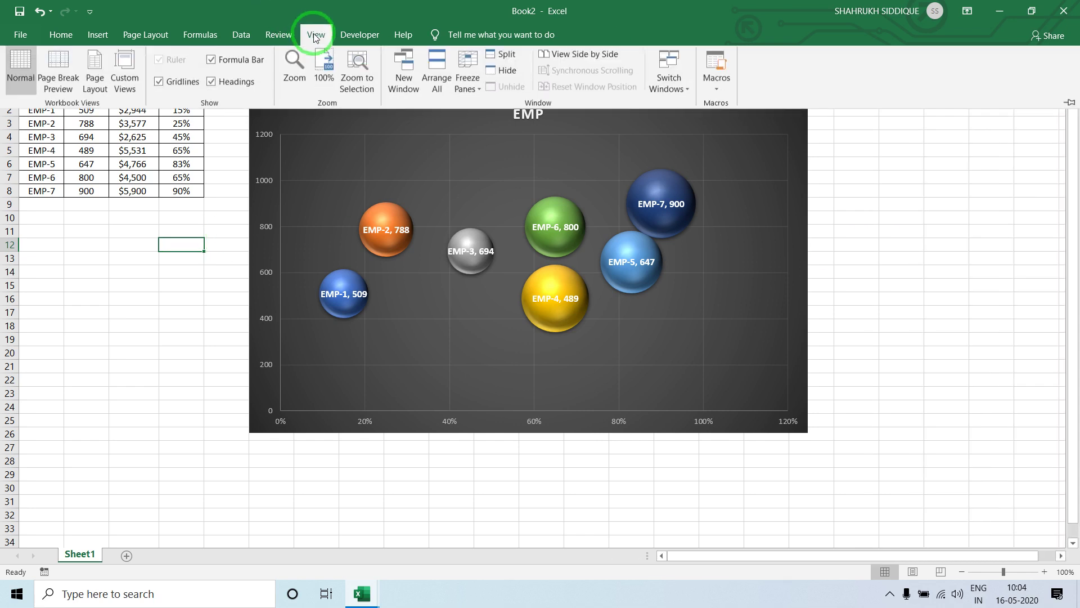
left_click(191, 84)
left_click(211, 83)
left_click(105, 215)
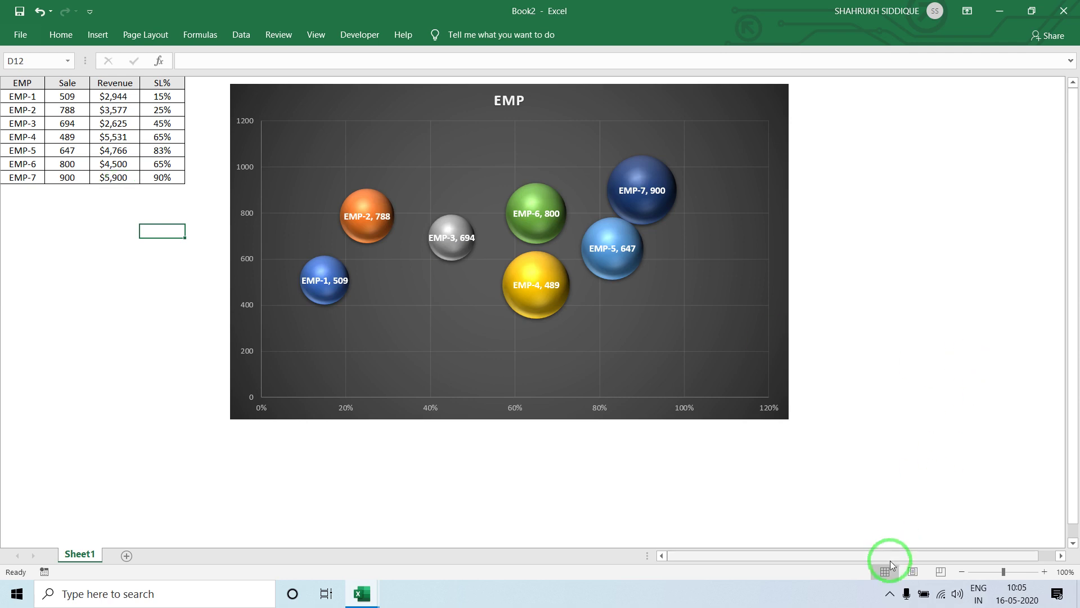
left_click(890, 594)
left_click(918, 565)
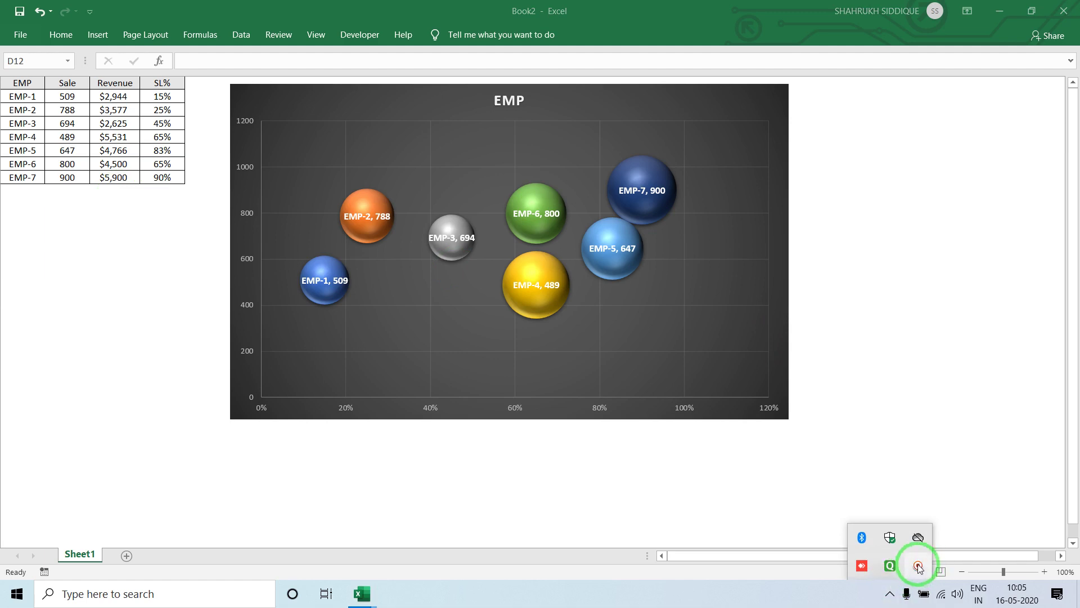